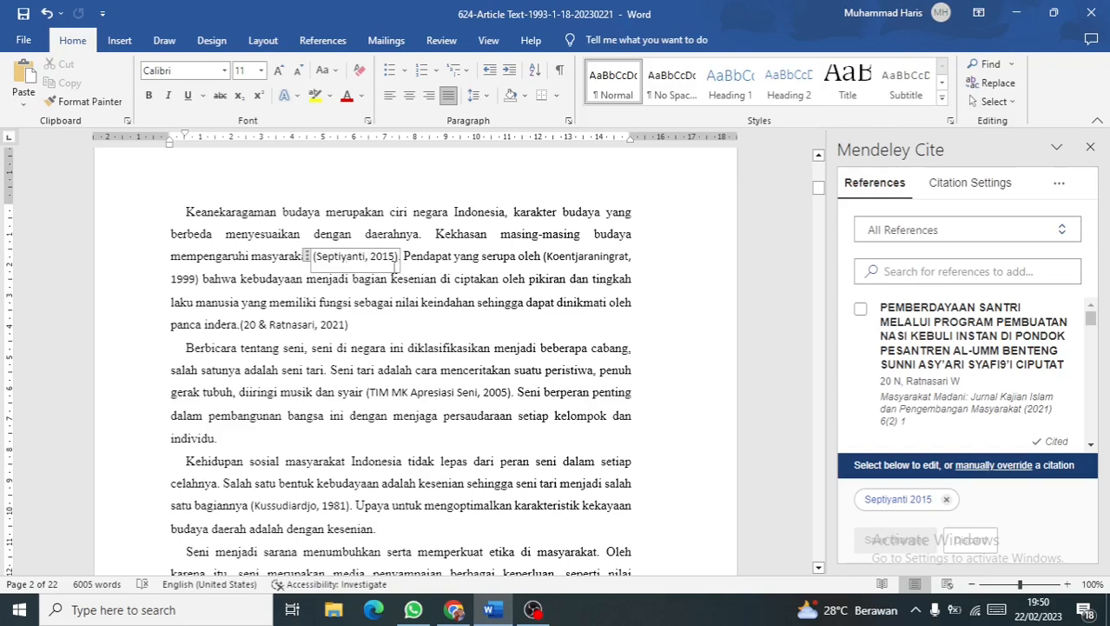
# - Examine the existing in-text citations in the paragraphs on page 2 and the references linked to them
pyautogui.click(304, 328)
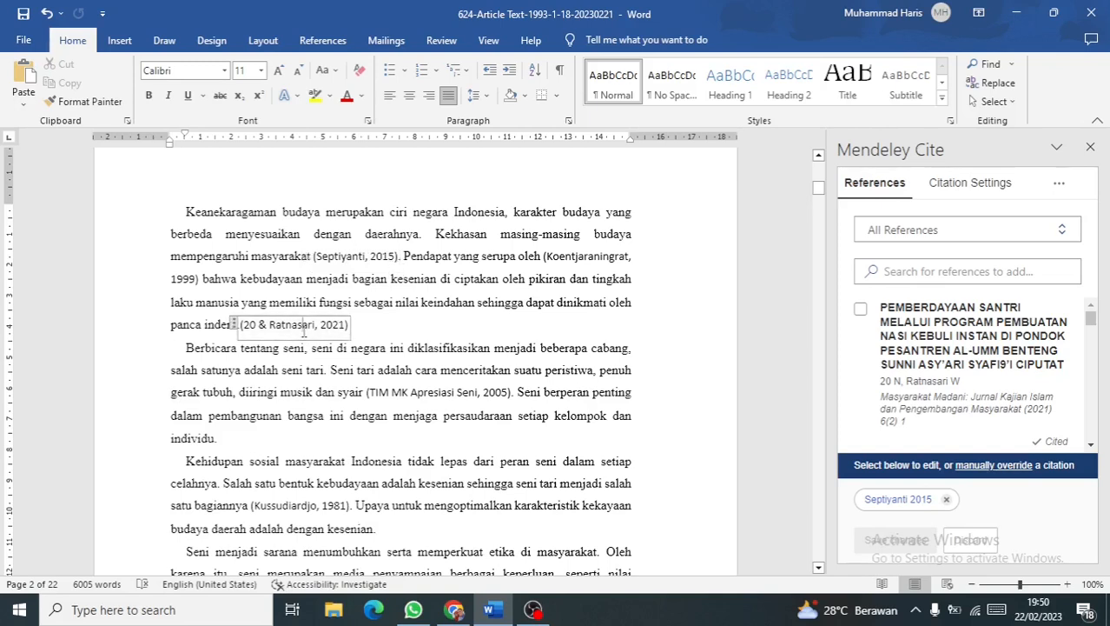
pyautogui.click(443, 397)
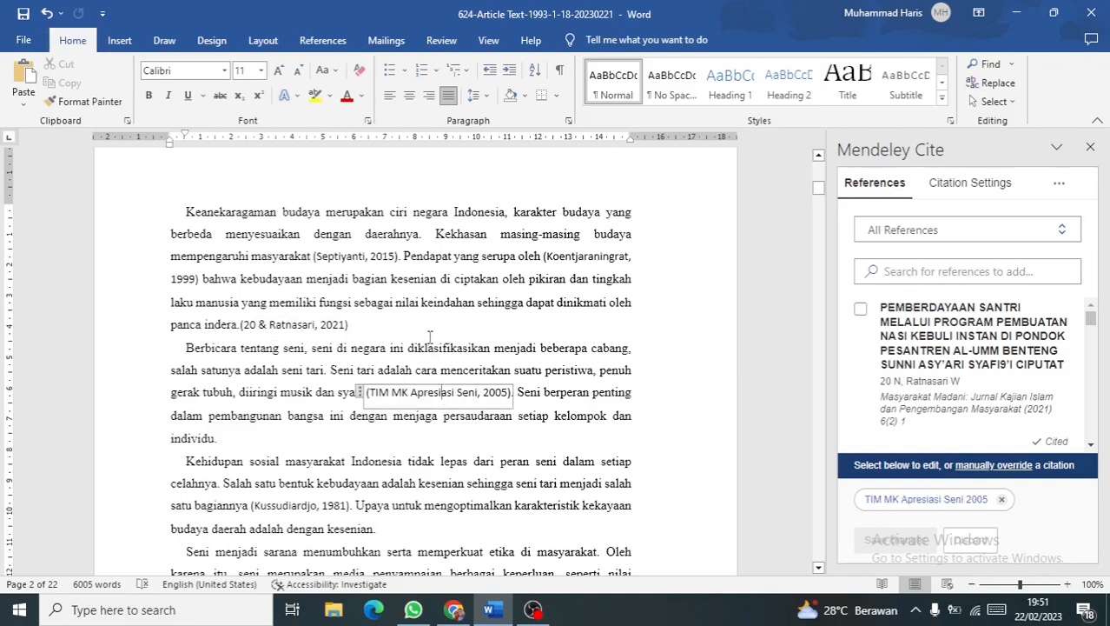
pyautogui.click(358, 256)
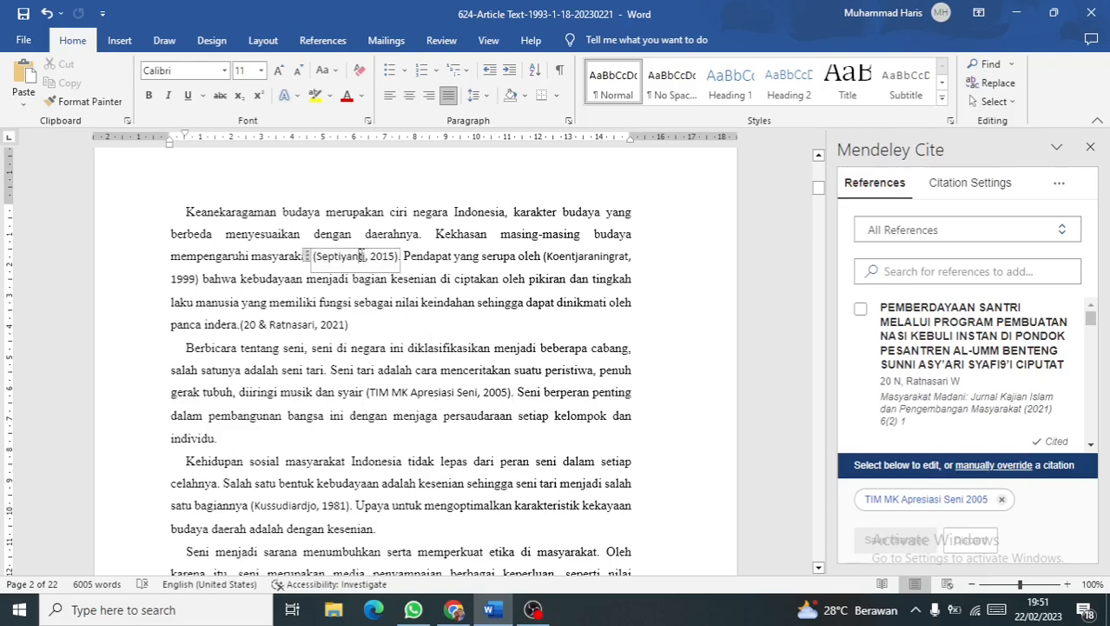
pyautogui.click(273, 329)
pyautogui.click(427, 392)
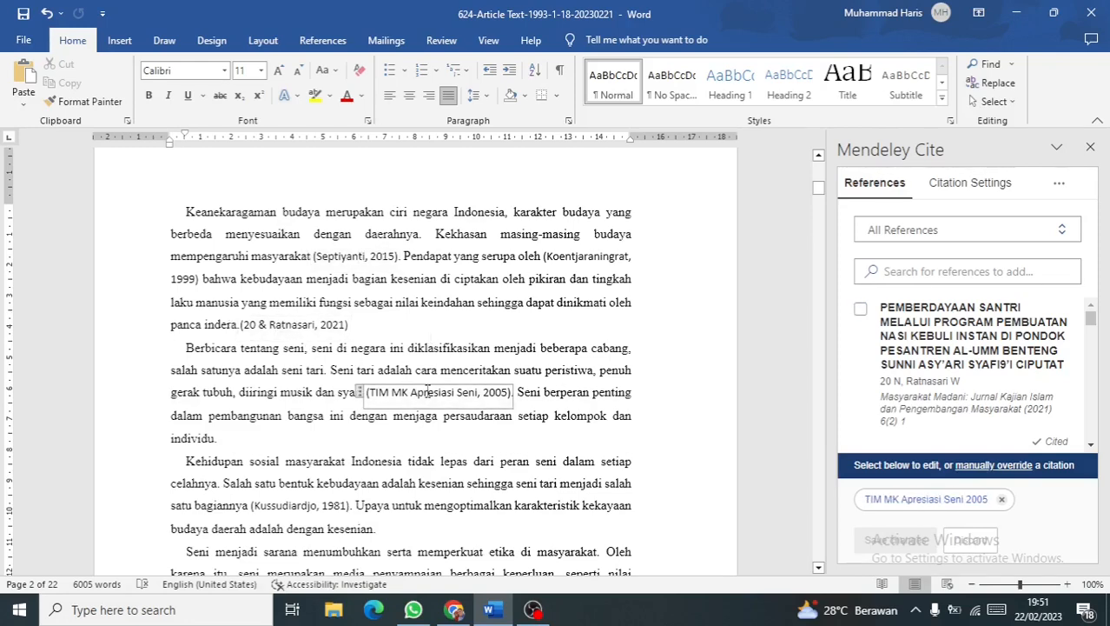
pyautogui.scroll(-3, 427, 392)
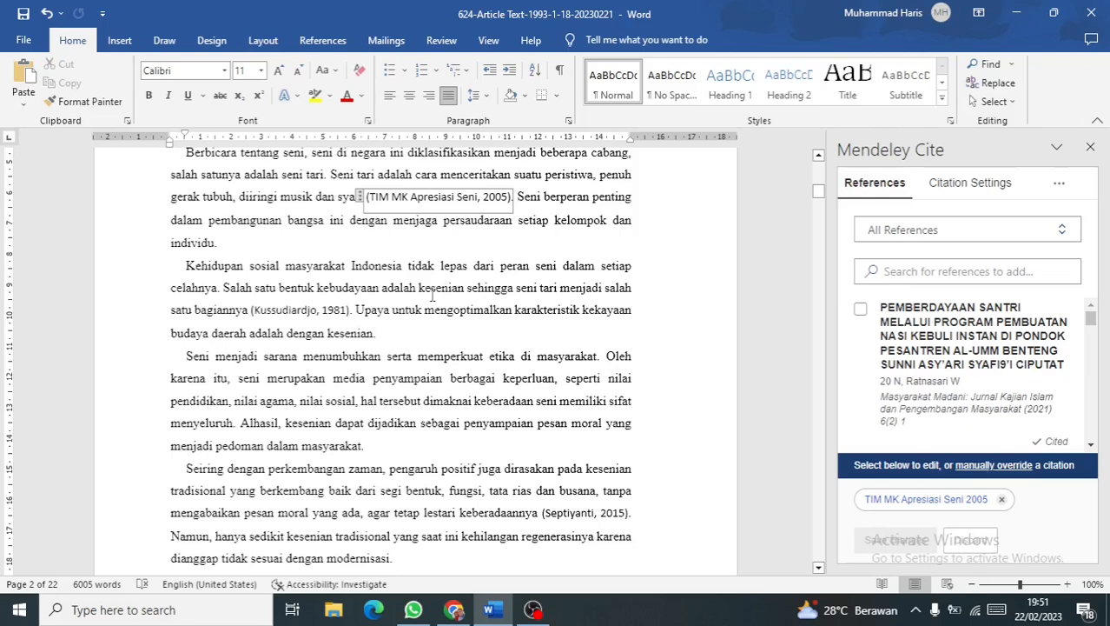
pyautogui.scroll(1, 432, 295)
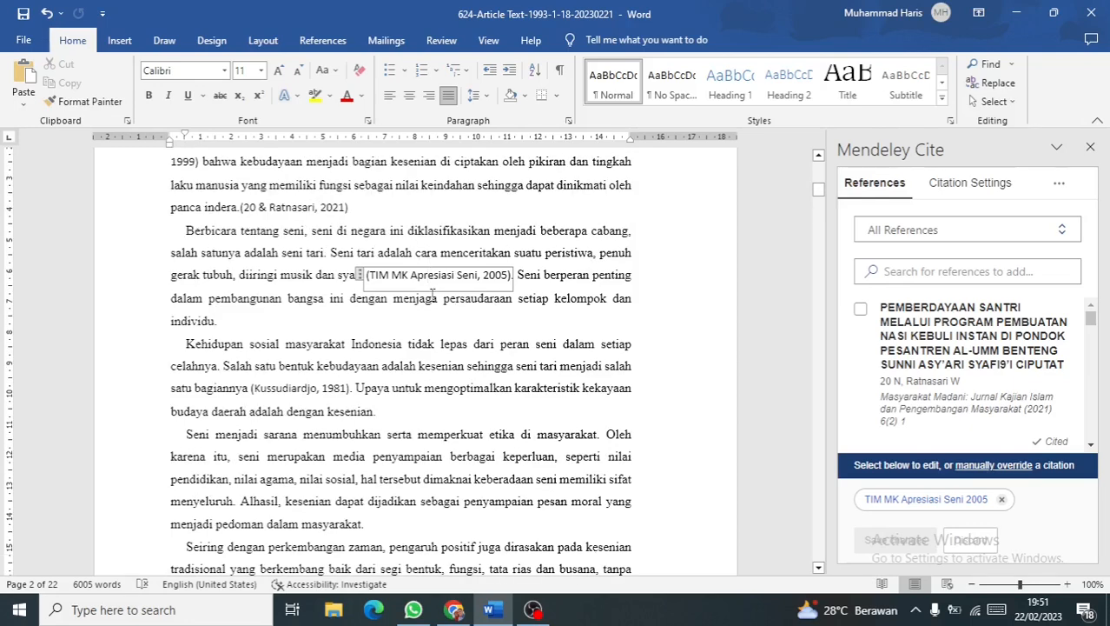
pyautogui.scroll(2, 432, 296)
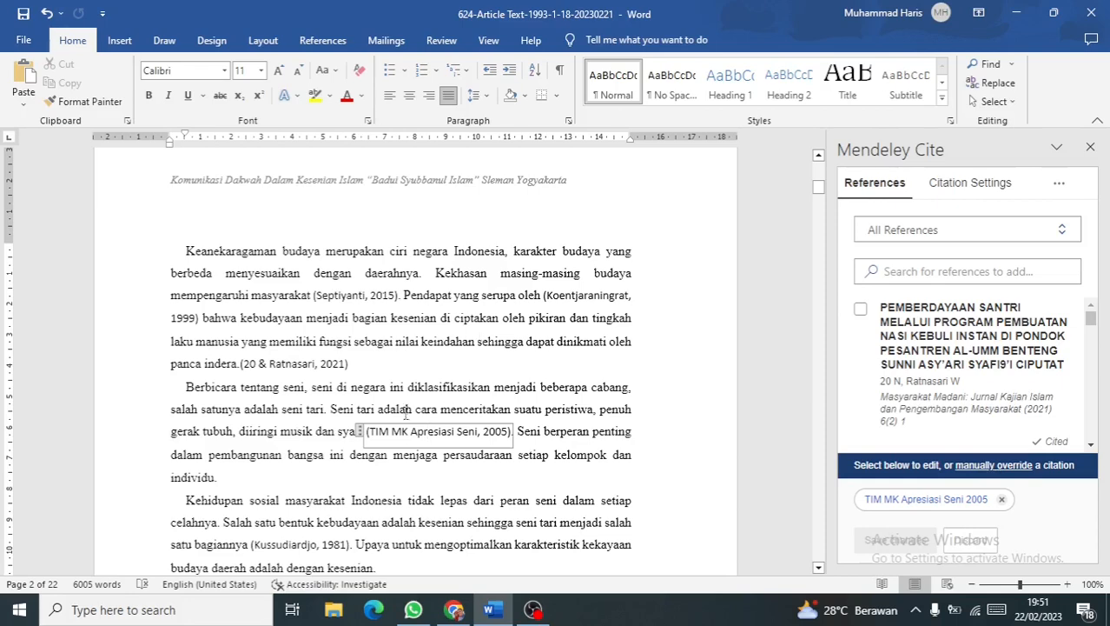
pyautogui.scroll(-2, 405, 408)
pyautogui.scroll(-1, 405, 403)
pyautogui.scroll(-2, 442, 371)
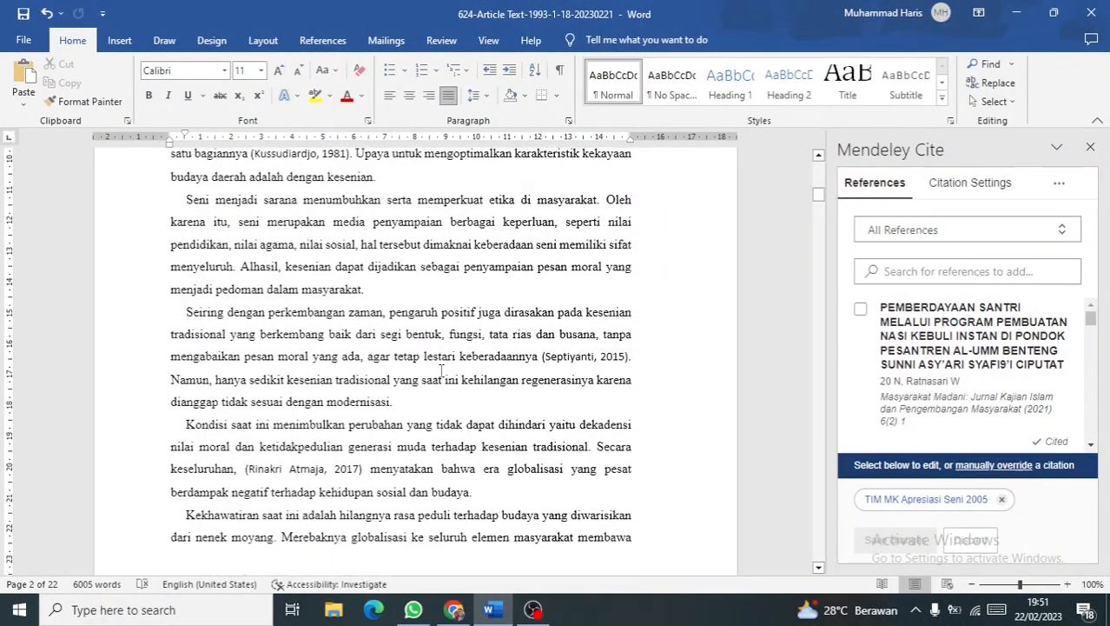
pyautogui.scroll(3, 441, 371)
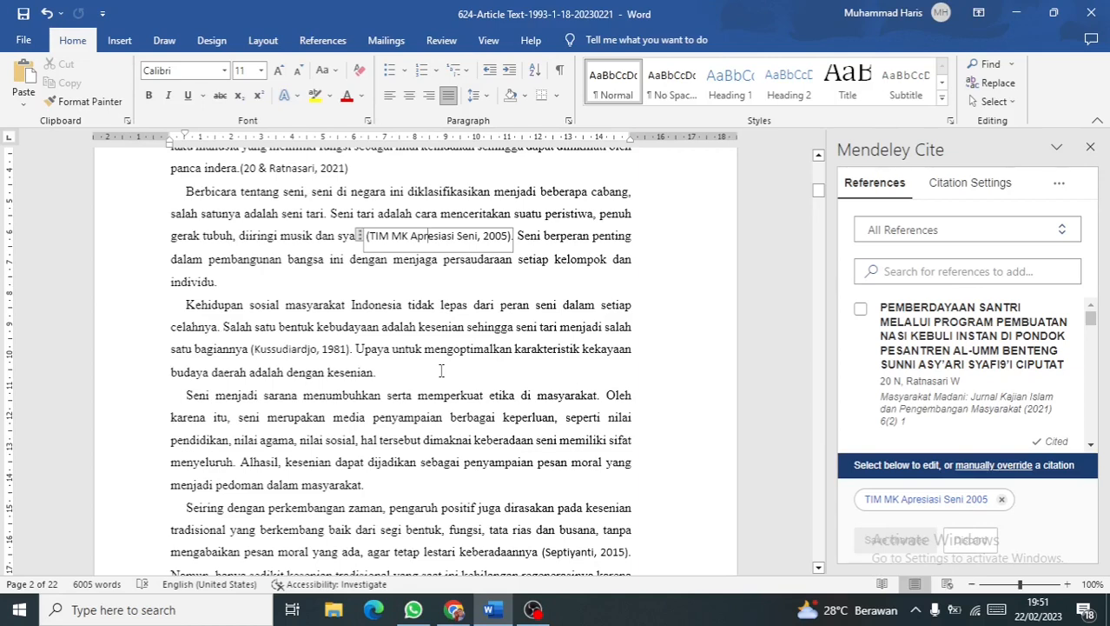
pyautogui.scroll(2, 441, 371)
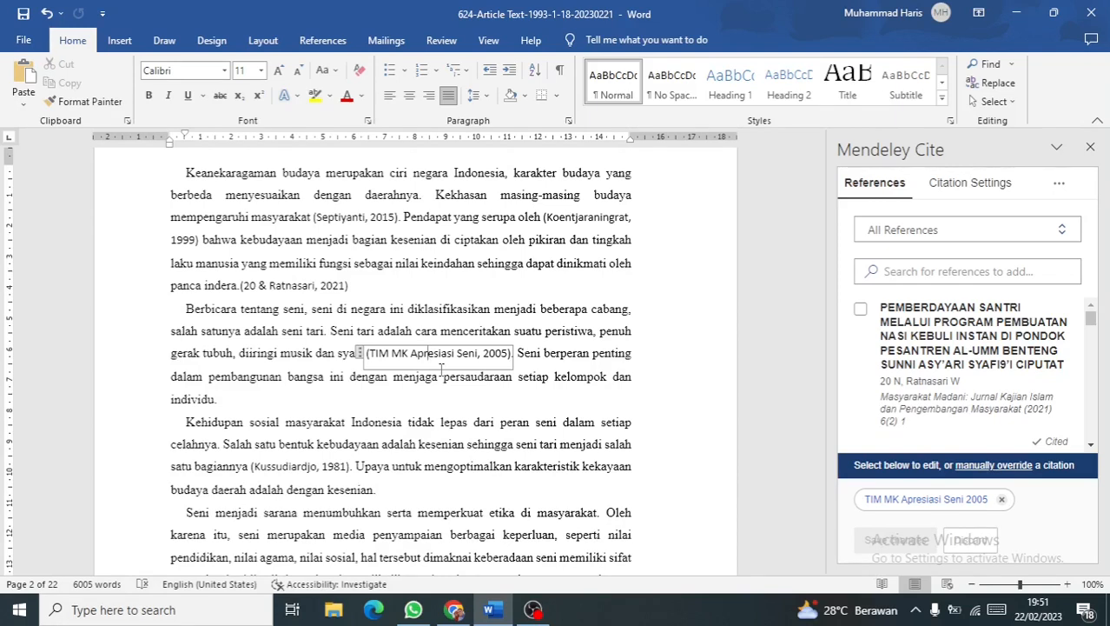
pyautogui.scroll(2, 461, 278)
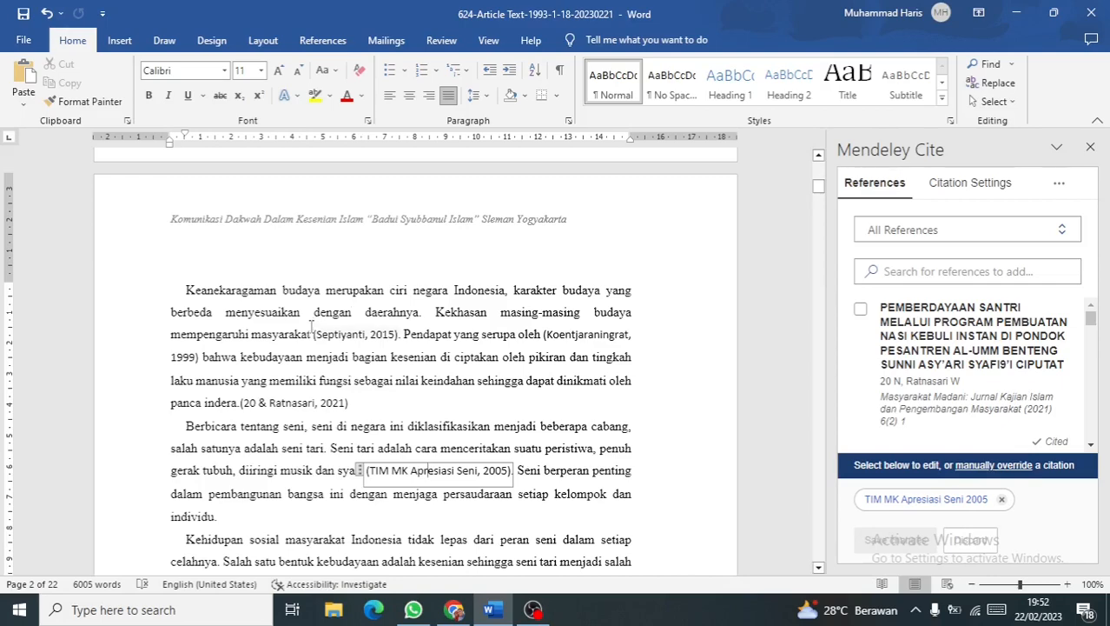
# - Insert a citation for "PERAN PERGURUAN TINGGI DALAM PEMBERDAYAAN MASYARAKAT" (2018) right after "memperkuat etika di masyarakat", before the period
pyautogui.scroll(-1, 313, 329)
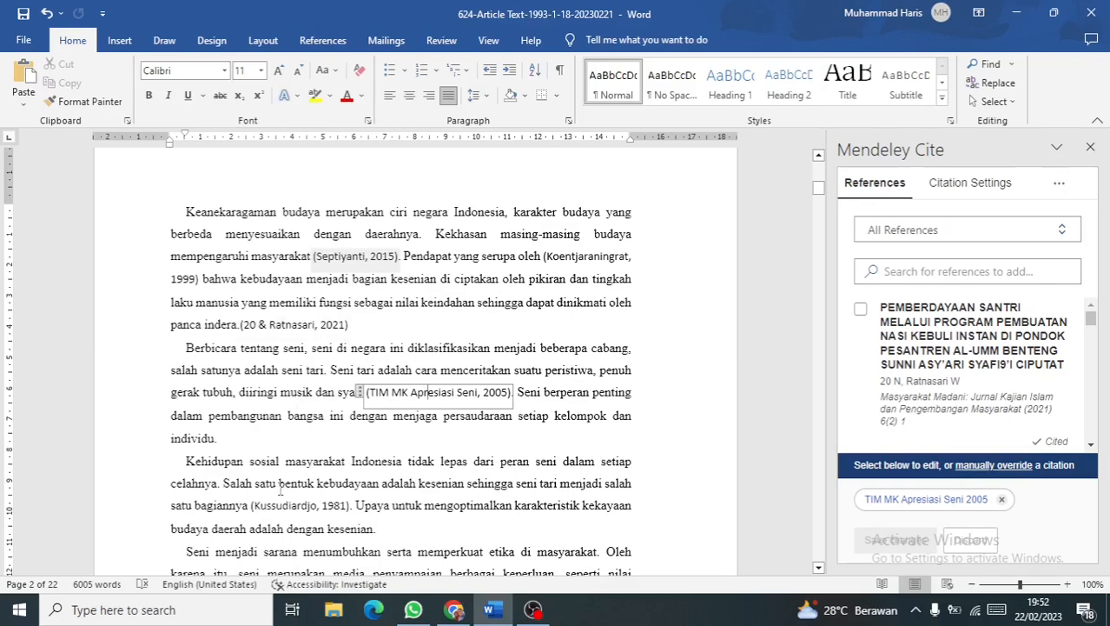
pyautogui.scroll(-1, 289, 419)
pyautogui.scroll(-1, 290, 415)
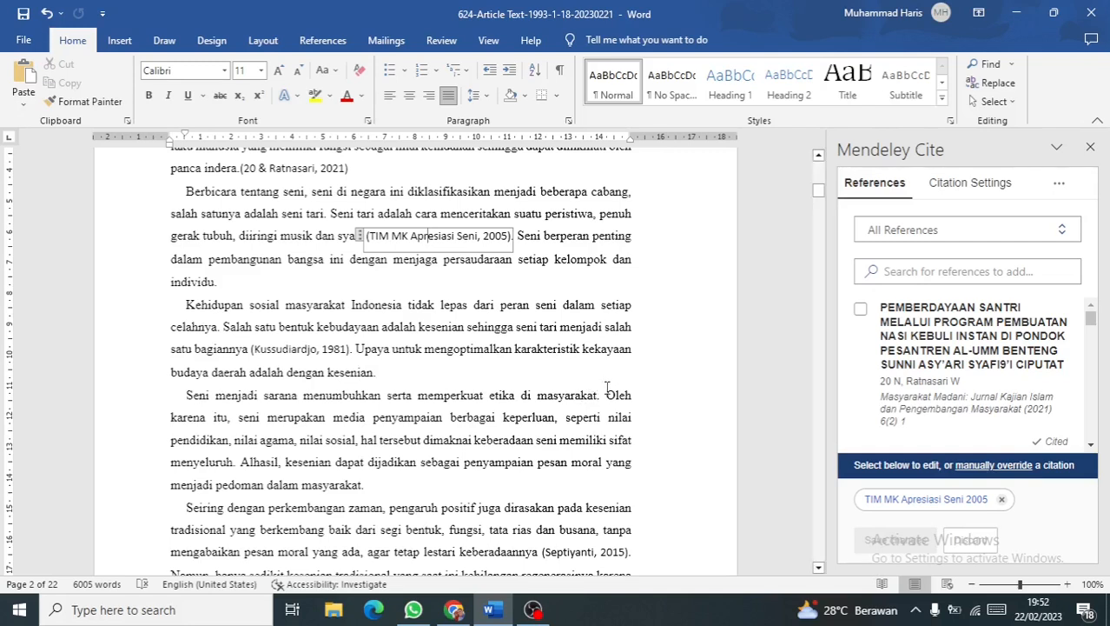
pyautogui.click(597, 399)
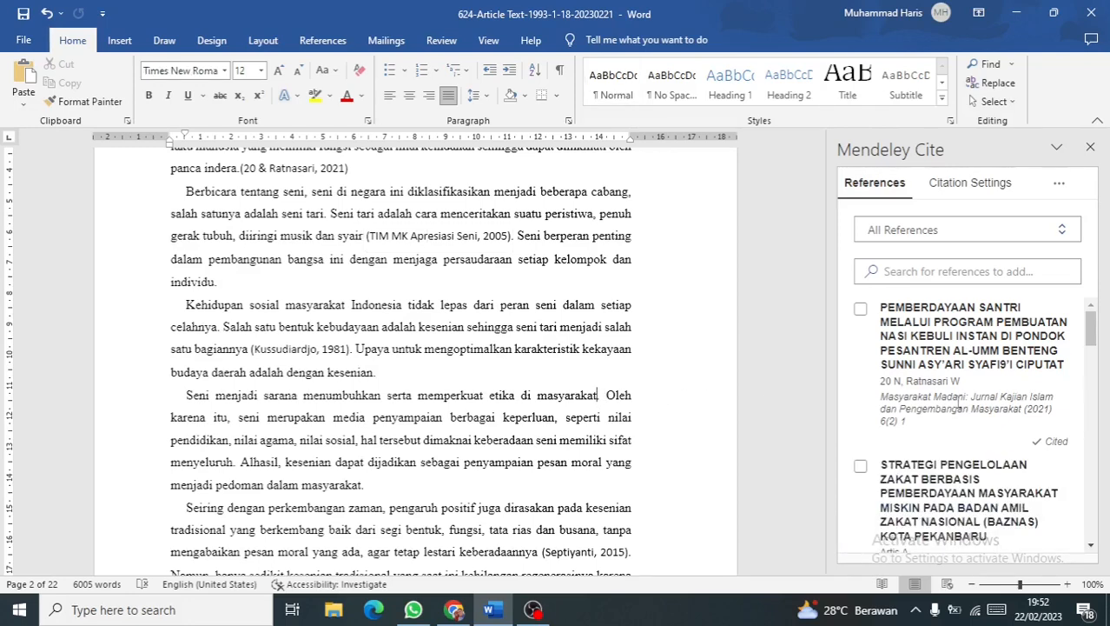
pyautogui.scroll(-1, 965, 396)
pyautogui.scroll(-2, 964, 397)
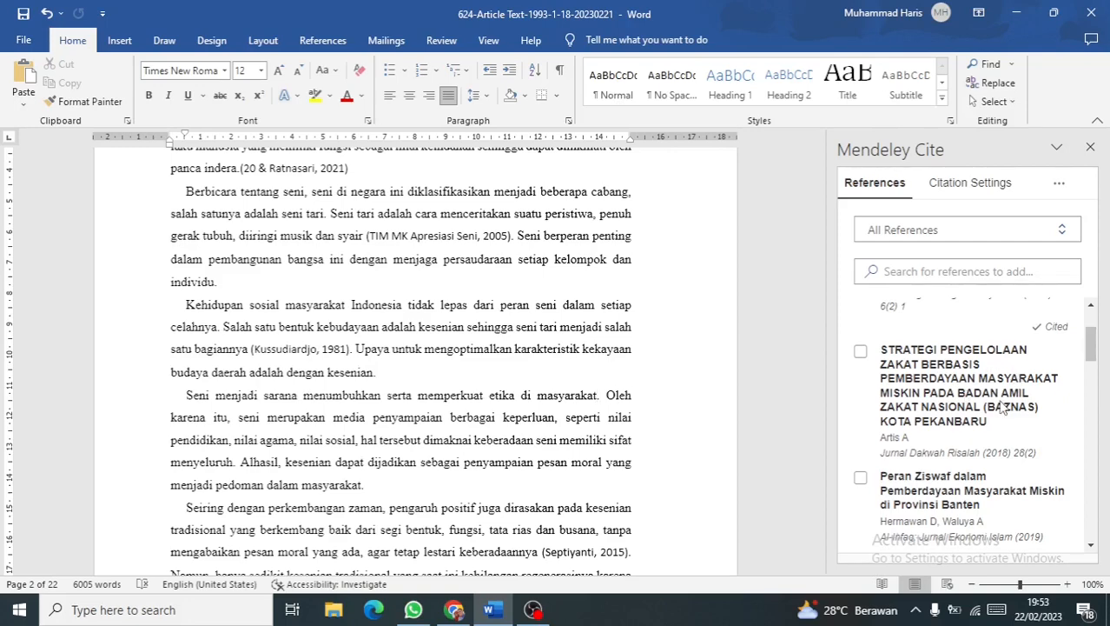
pyautogui.scroll(-3, 999, 401)
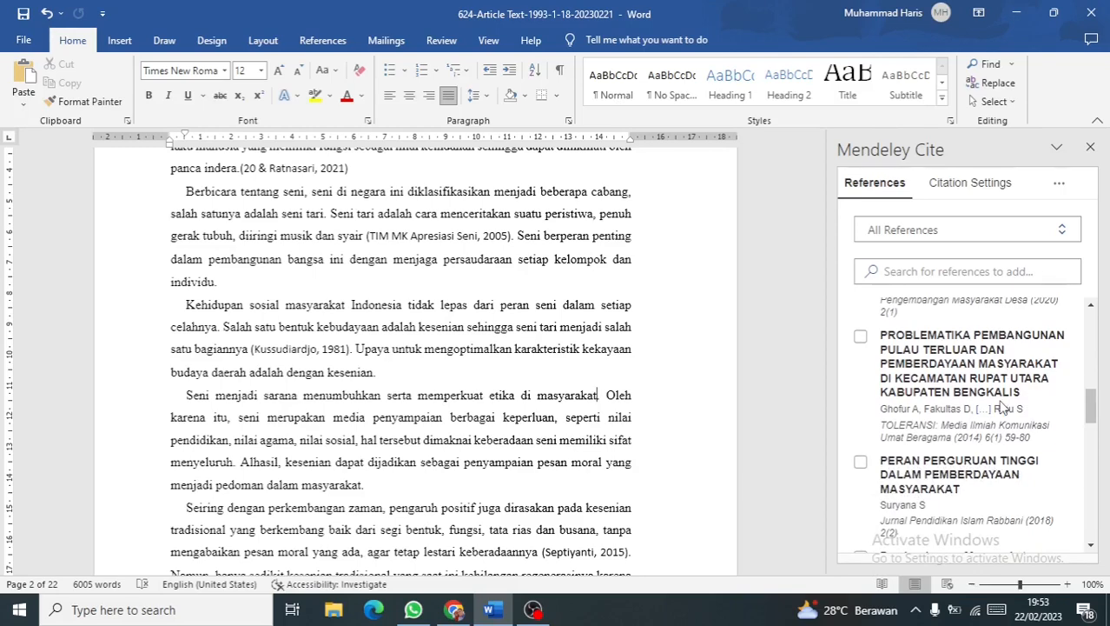
pyautogui.scroll(-1, 1003, 406)
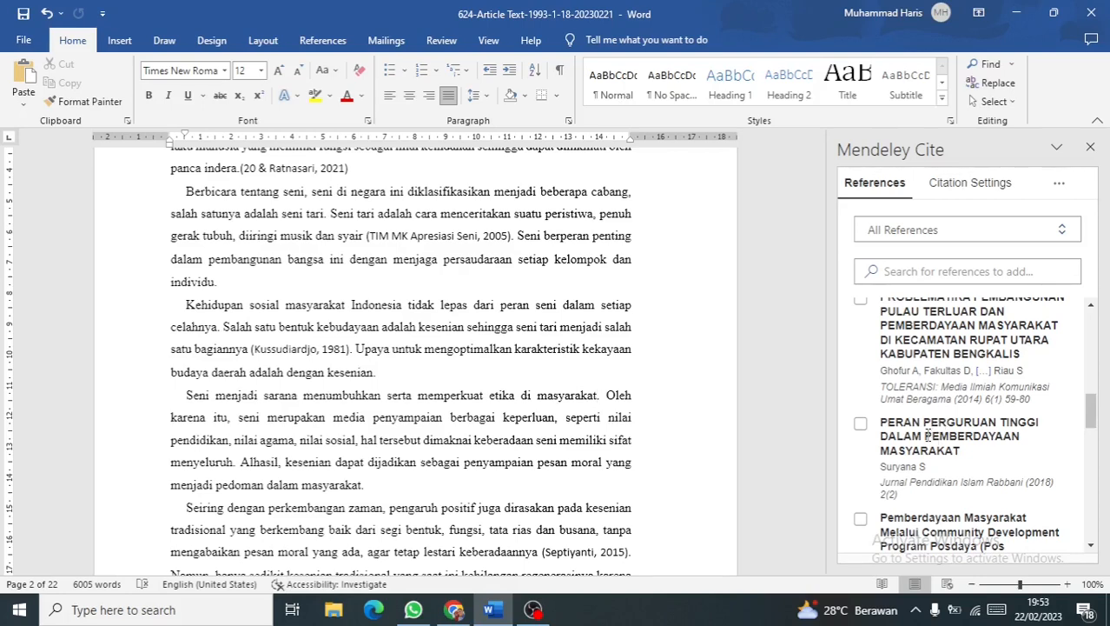
pyautogui.click(860, 426)
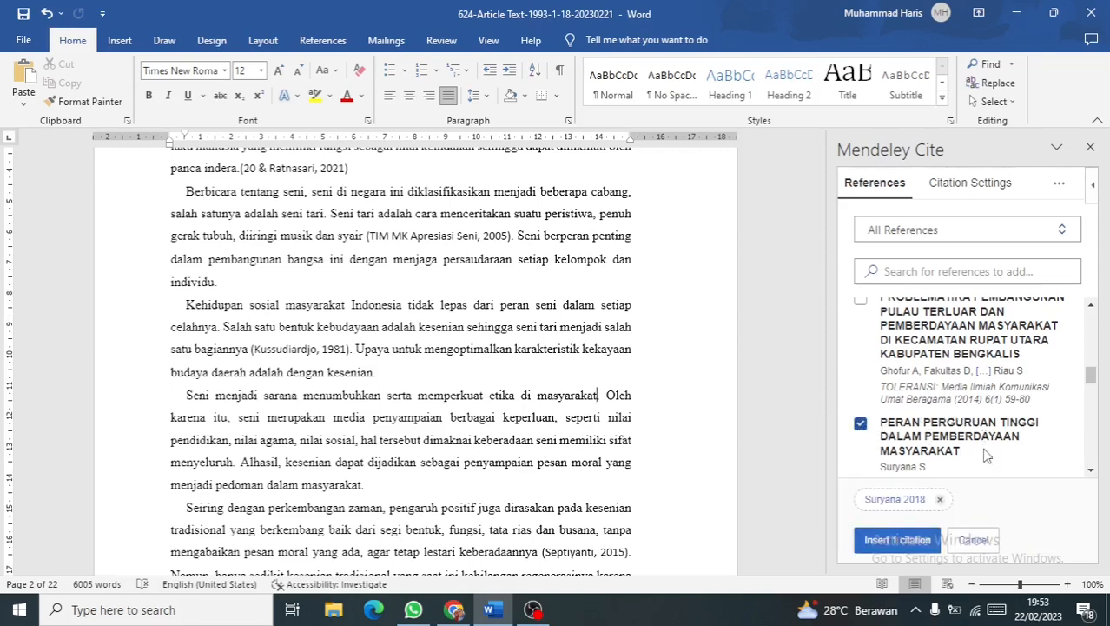
pyautogui.click(892, 546)
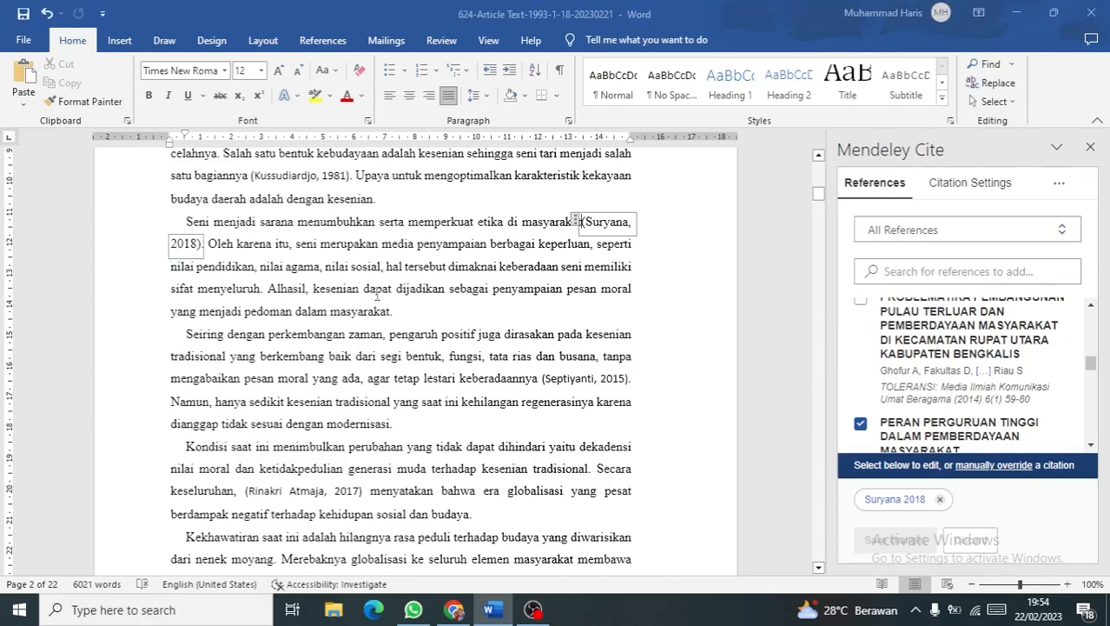
# - Insert a citation for "MEMAHAMI PENDEKATAN PEMBERDAYAAN MASYARAKAT MELALUI PEMANFAATAN MEDIA" (2014) right after "generasi muda terhadap kesenian tradisional", before the period
pyautogui.scroll(-1, 377, 295)
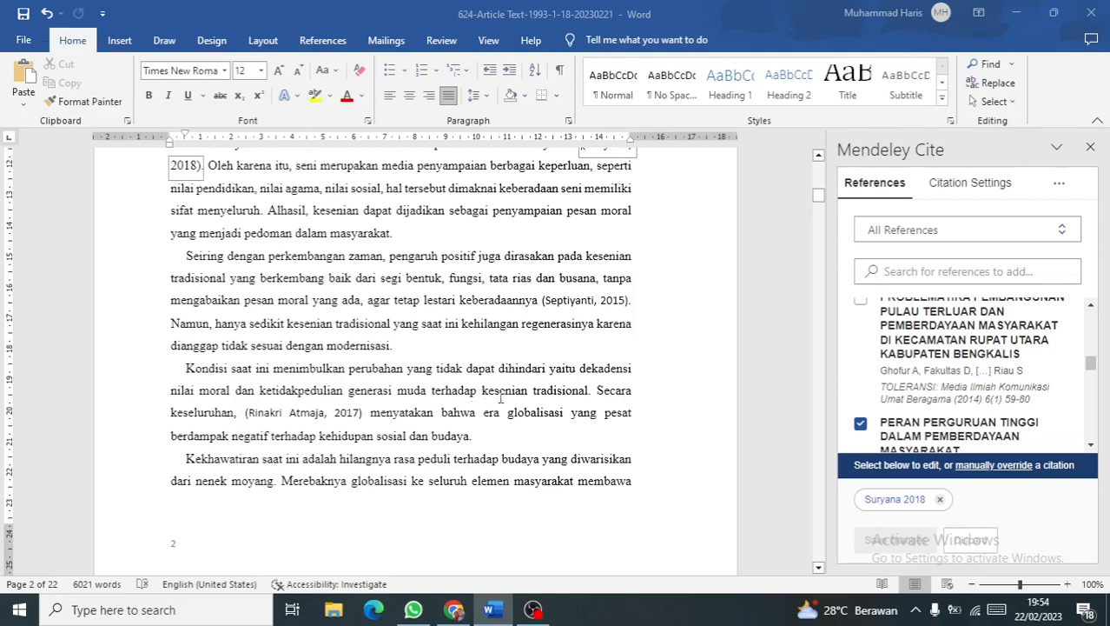
pyautogui.click(590, 390)
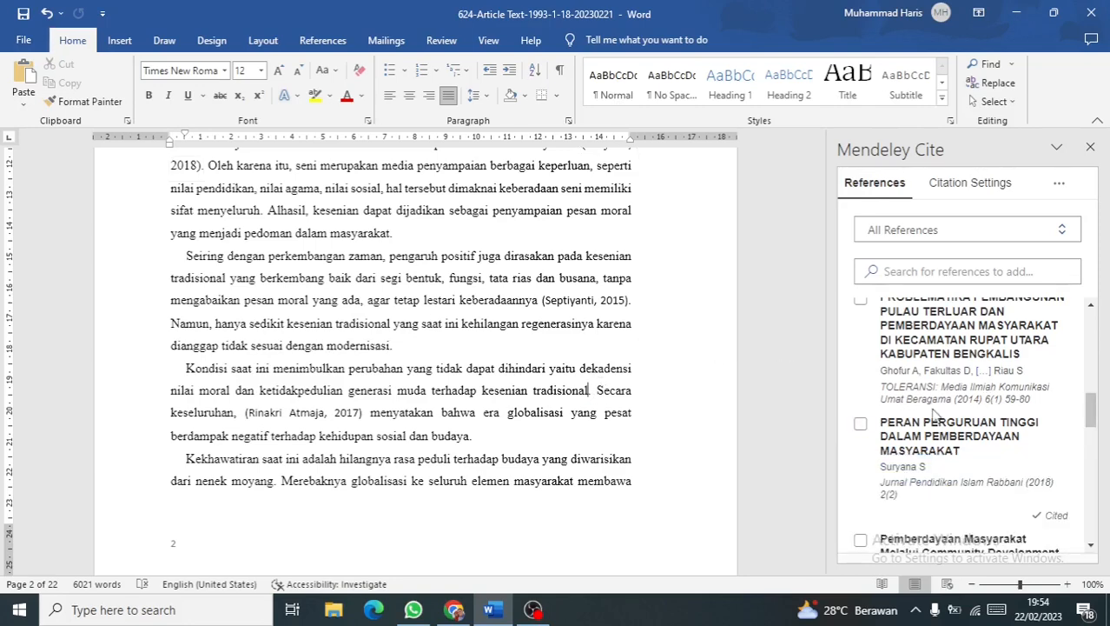
pyautogui.scroll(-3, 934, 414)
pyautogui.scroll(-3, 934, 414)
pyautogui.scroll(-3, 934, 414)
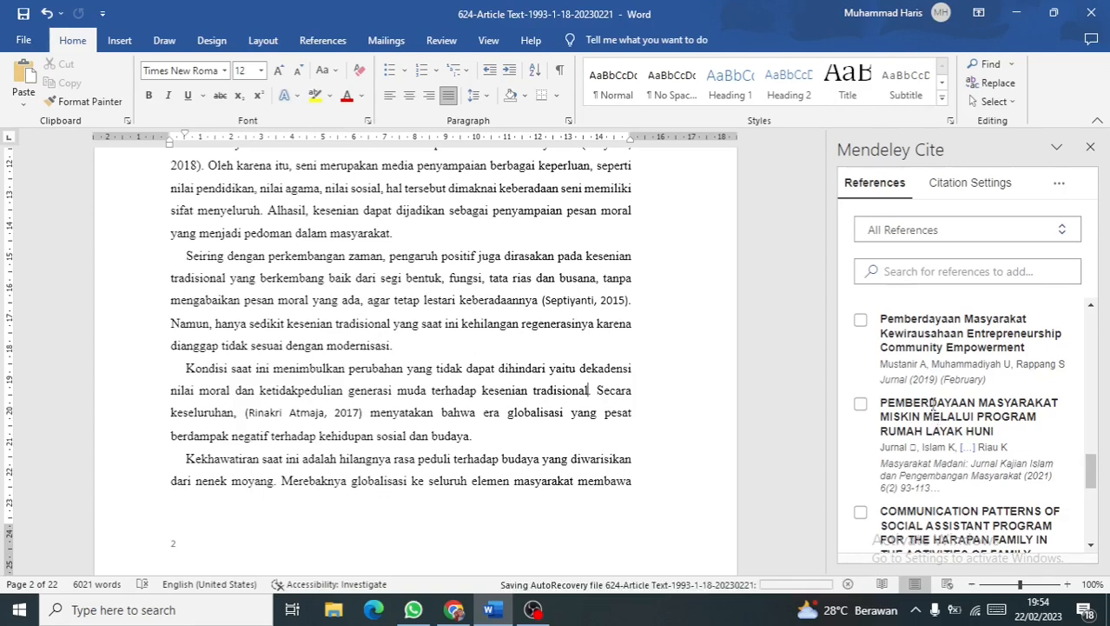
pyautogui.scroll(-3, 934, 414)
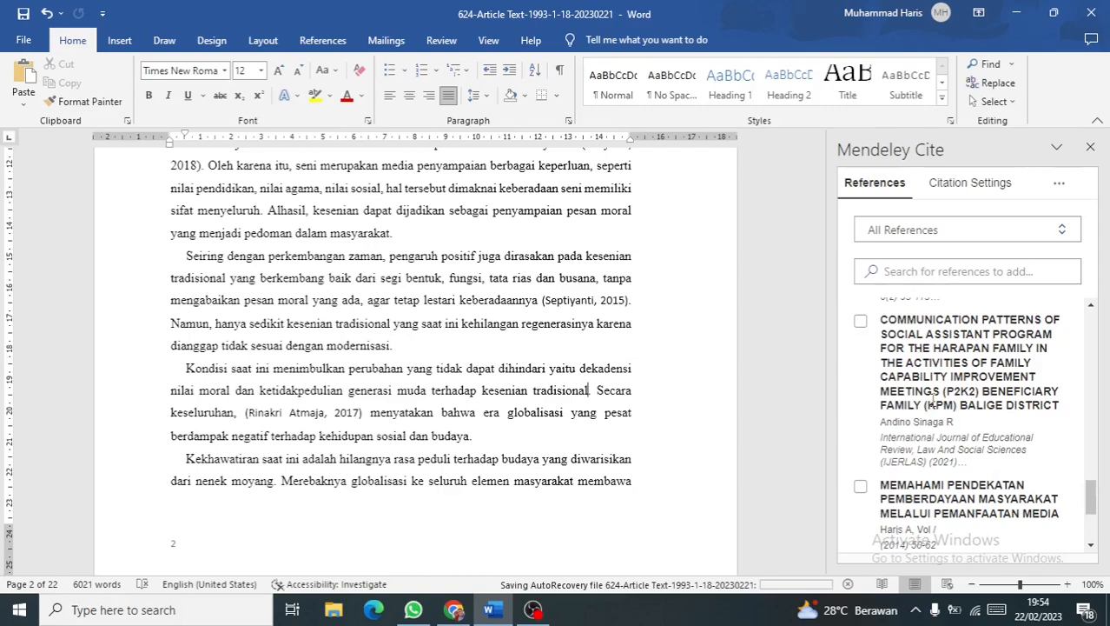
pyautogui.scroll(-1, 931, 398)
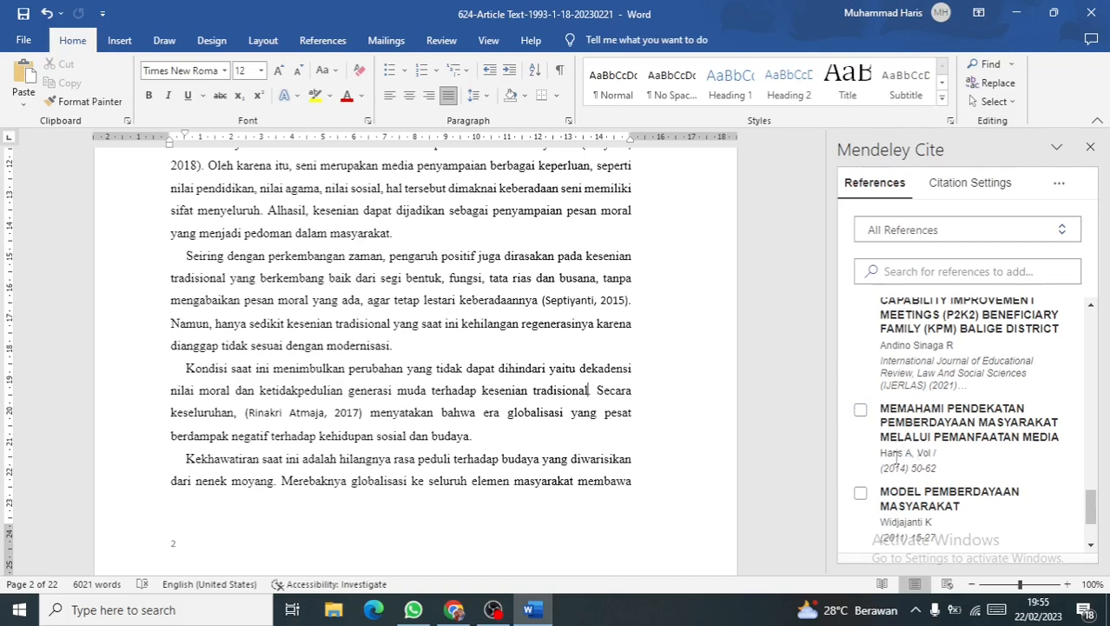
pyautogui.click(860, 410)
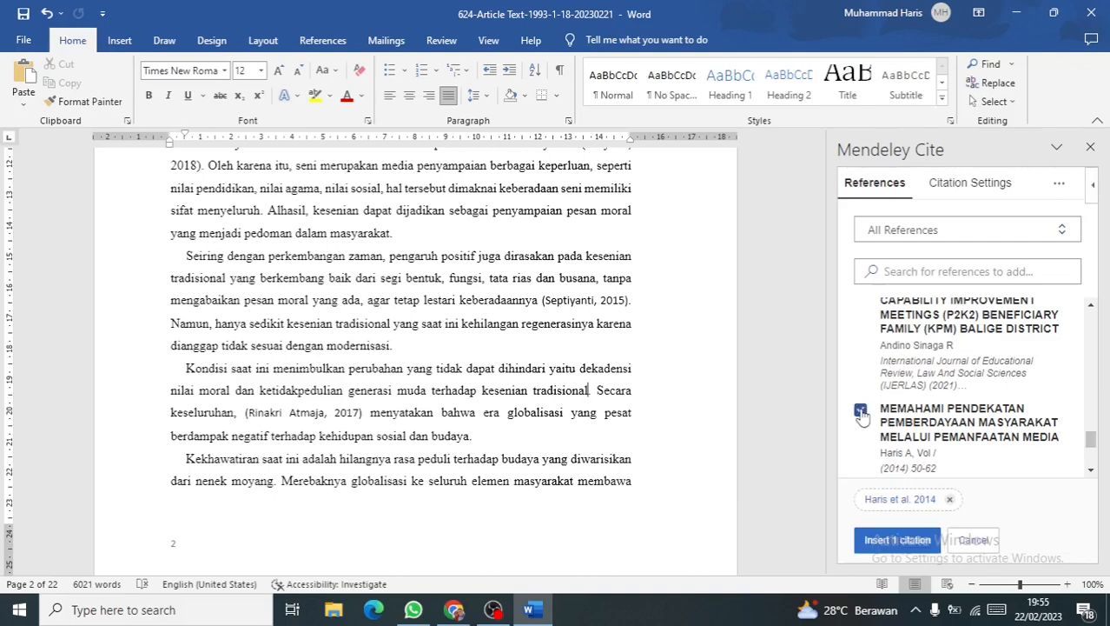
pyautogui.click(895, 540)
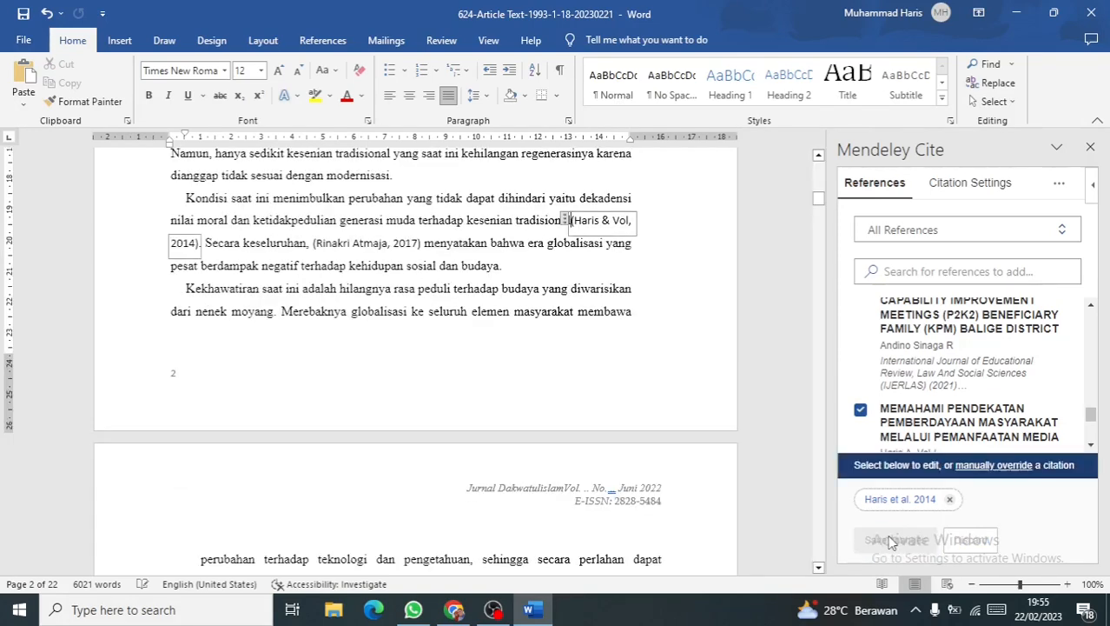
pyautogui.click(201, 245)
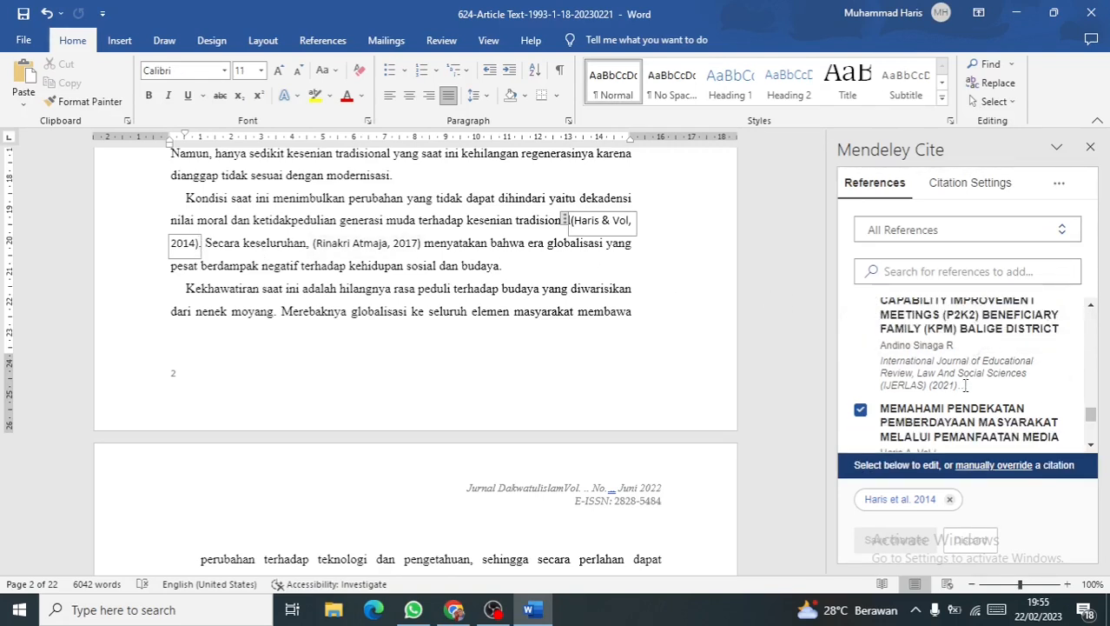
pyautogui.scroll(-3, 965, 385)
pyautogui.scroll(-2, 973, 391)
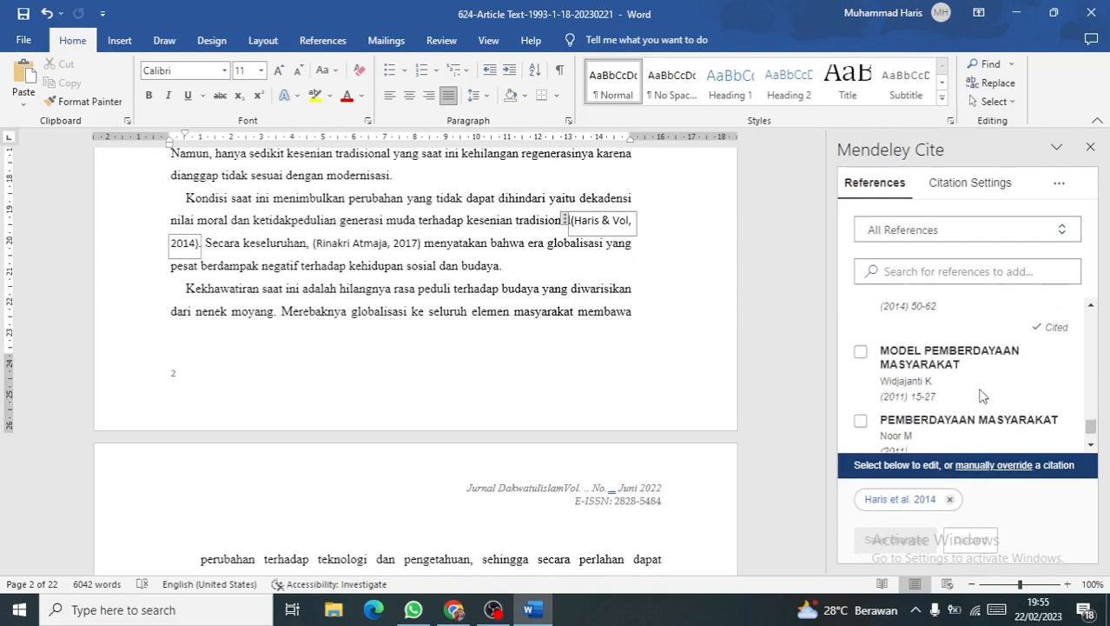
pyautogui.scroll(-1, 982, 396)
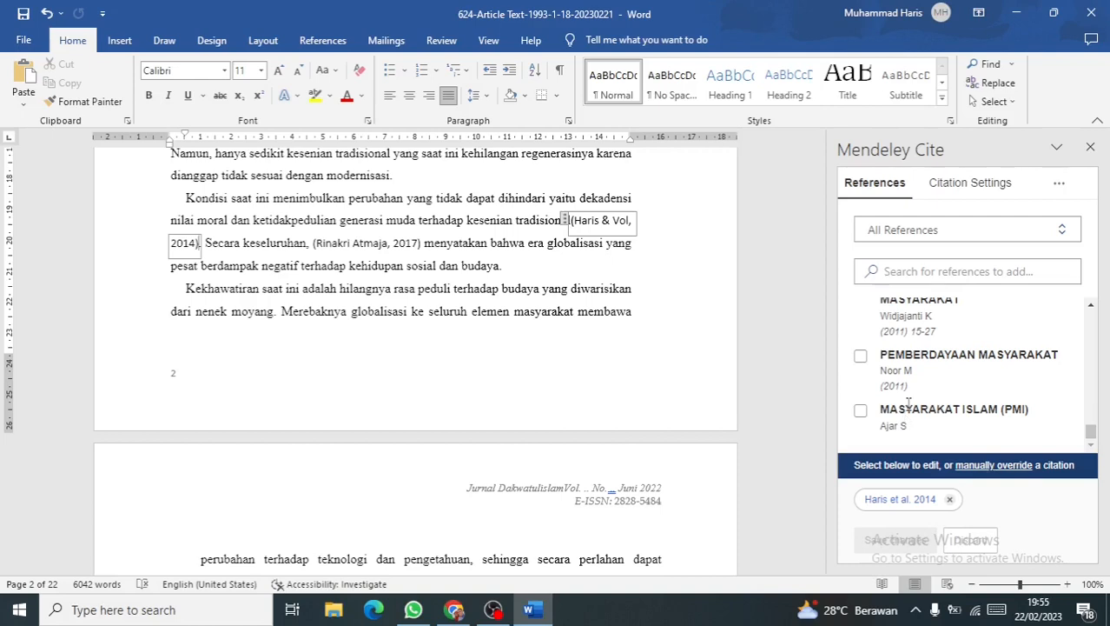
pyautogui.click(861, 410)
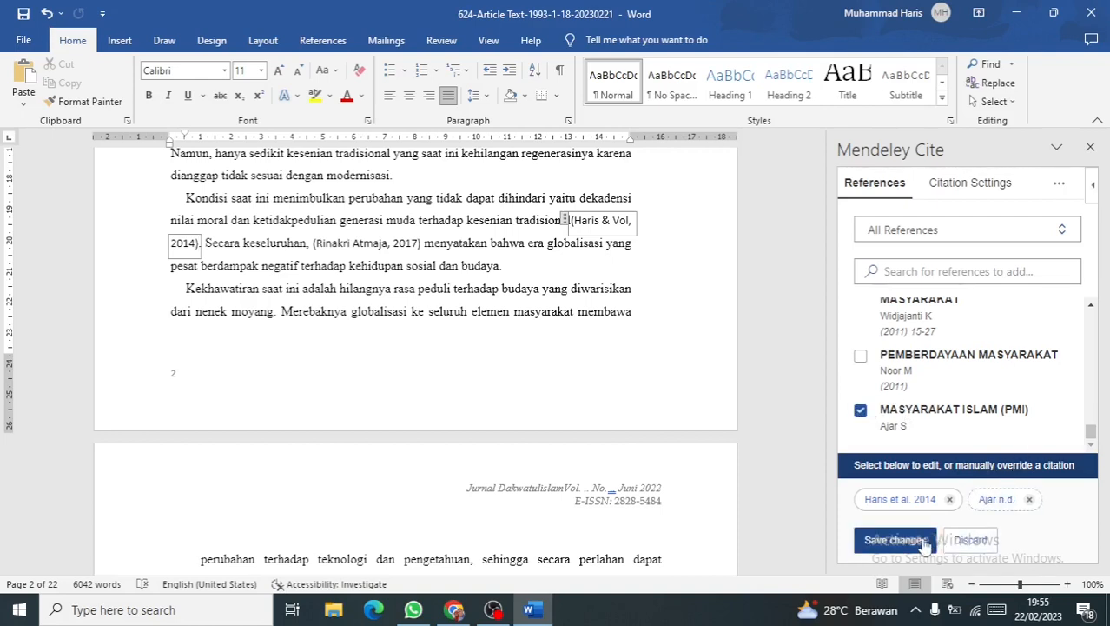
pyautogui.click(207, 244)
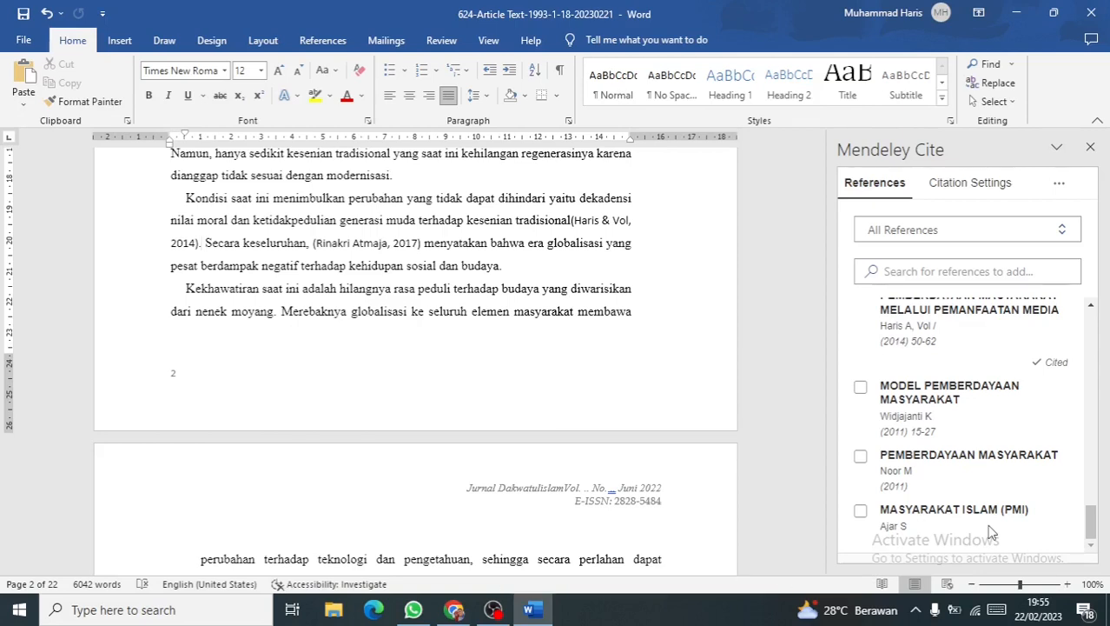
# - Delete the period after the 2014 citation and insert a citation for "MASYARAKAT ISLAM (PMI)" just before "Secara keseluruhan"
pyautogui.click(205, 245)
pyautogui.press('BackSpace')
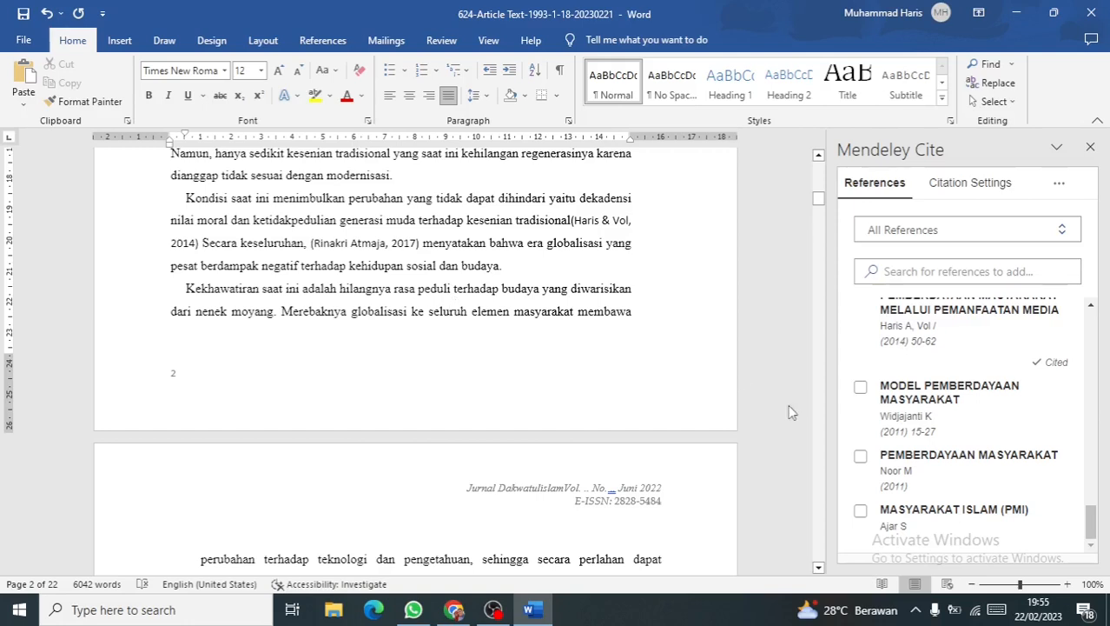
pyautogui.click(860, 510)
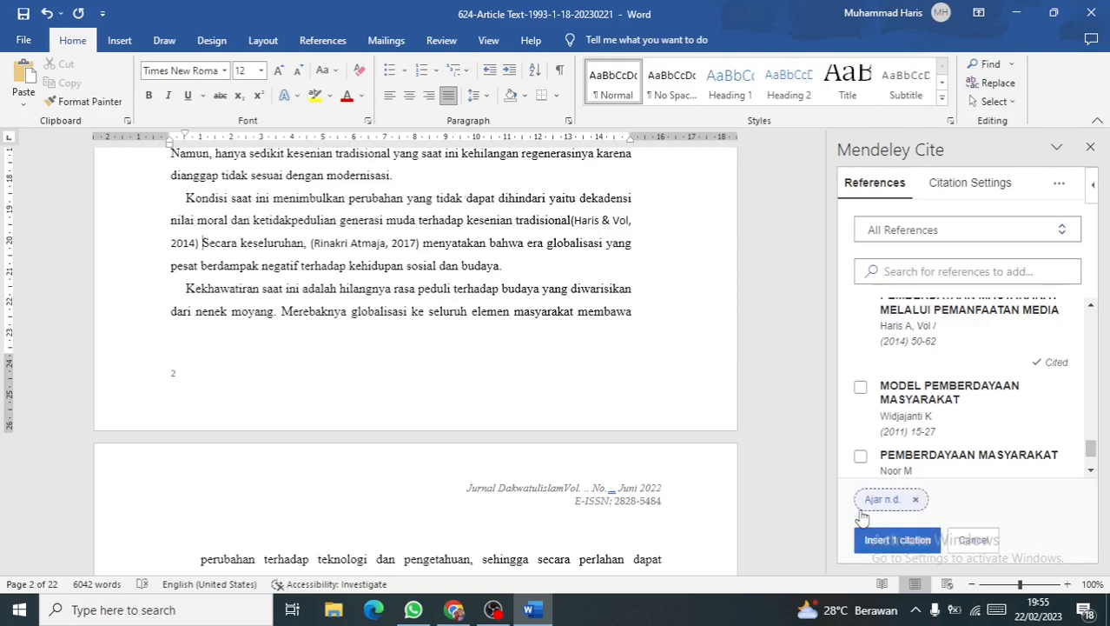
pyautogui.click(907, 546)
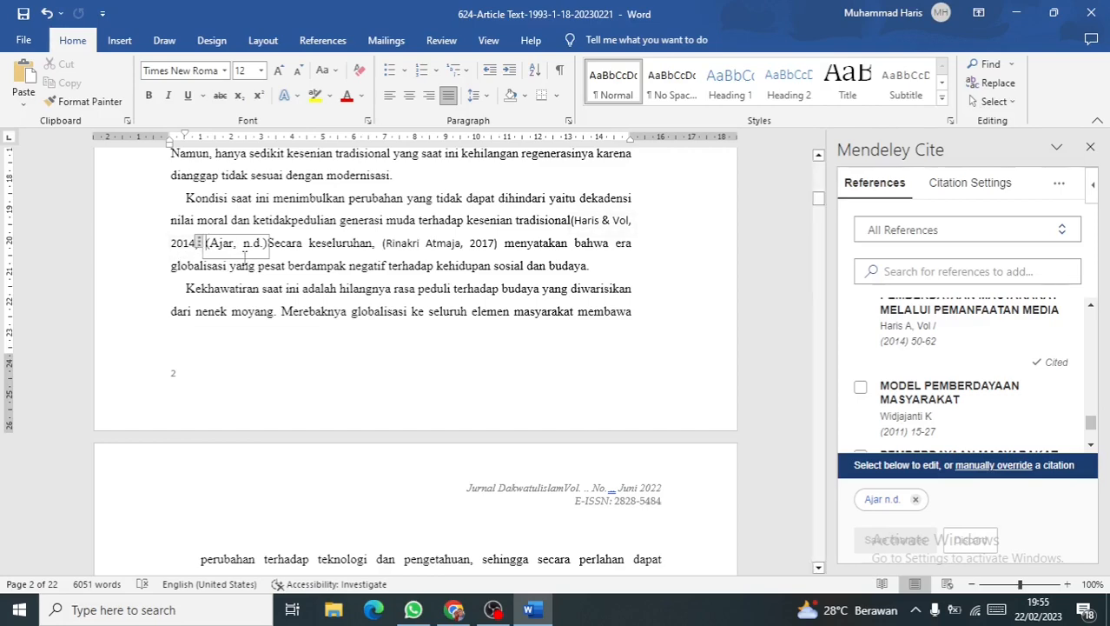
pyautogui.scroll(3, 396, 257)
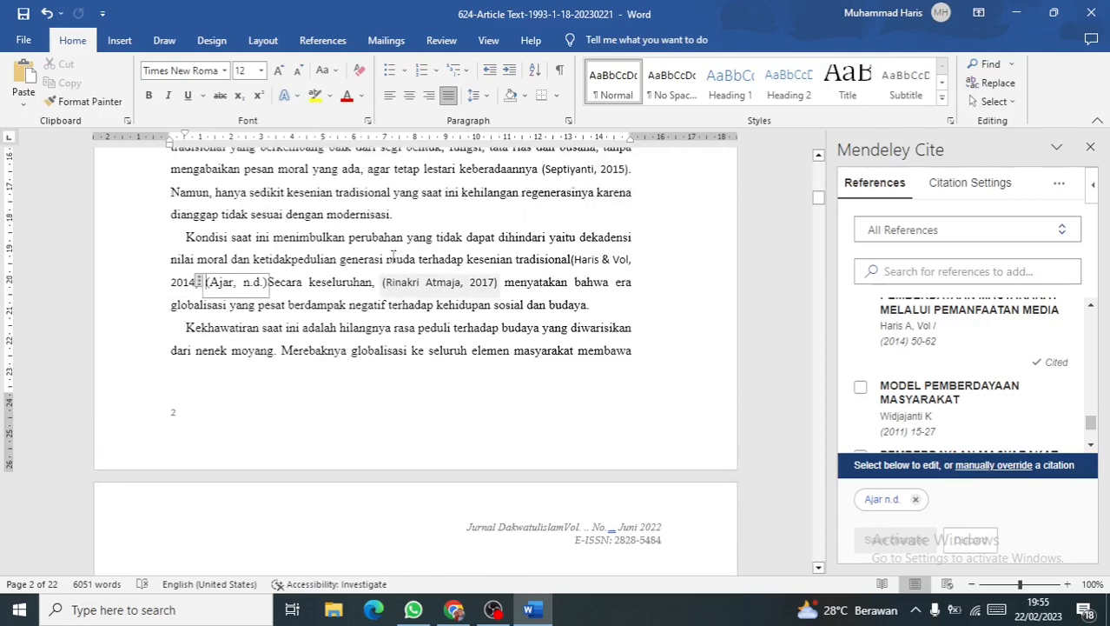
# - Change the document's citation style to IEEE in the Mendeley citation settings
pyautogui.scroll(2, 395, 258)
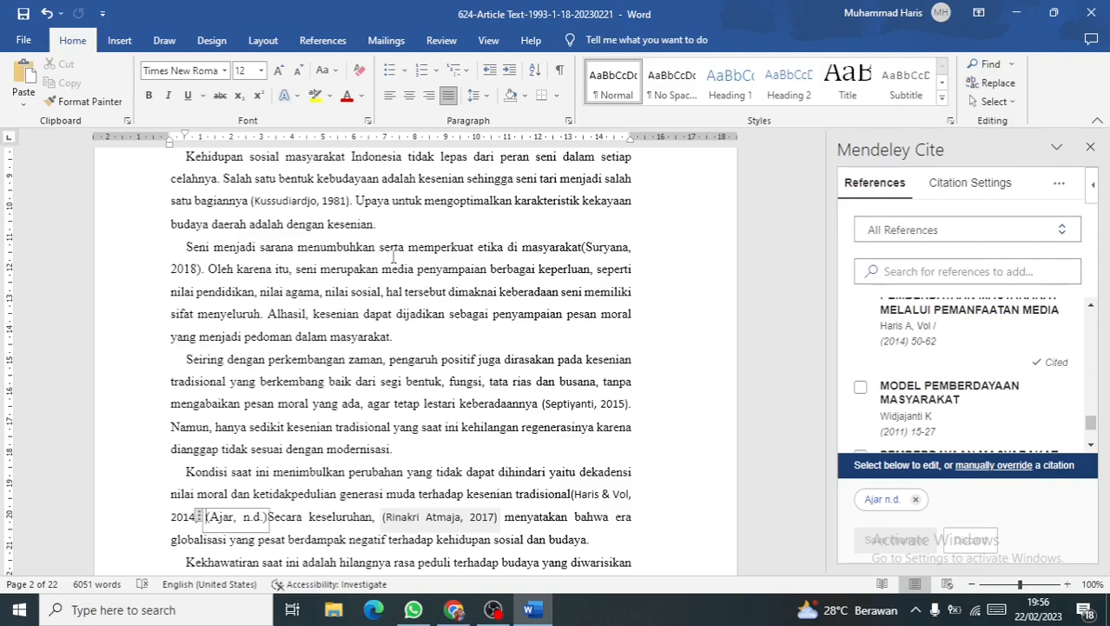
pyautogui.scroll(4, 393, 257)
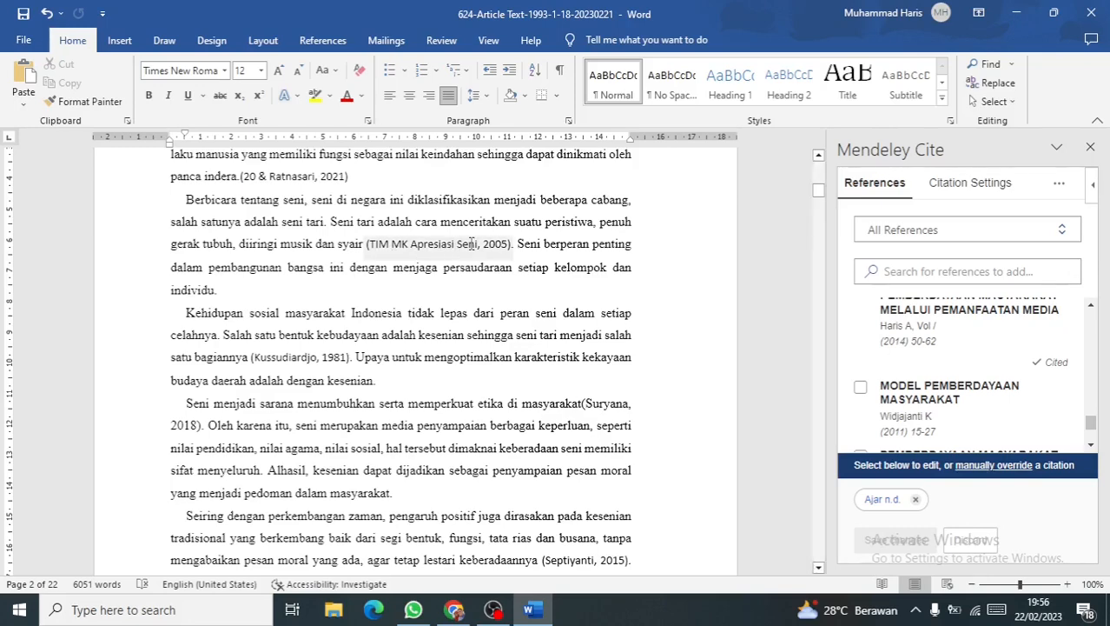
pyautogui.scroll(2, 471, 243)
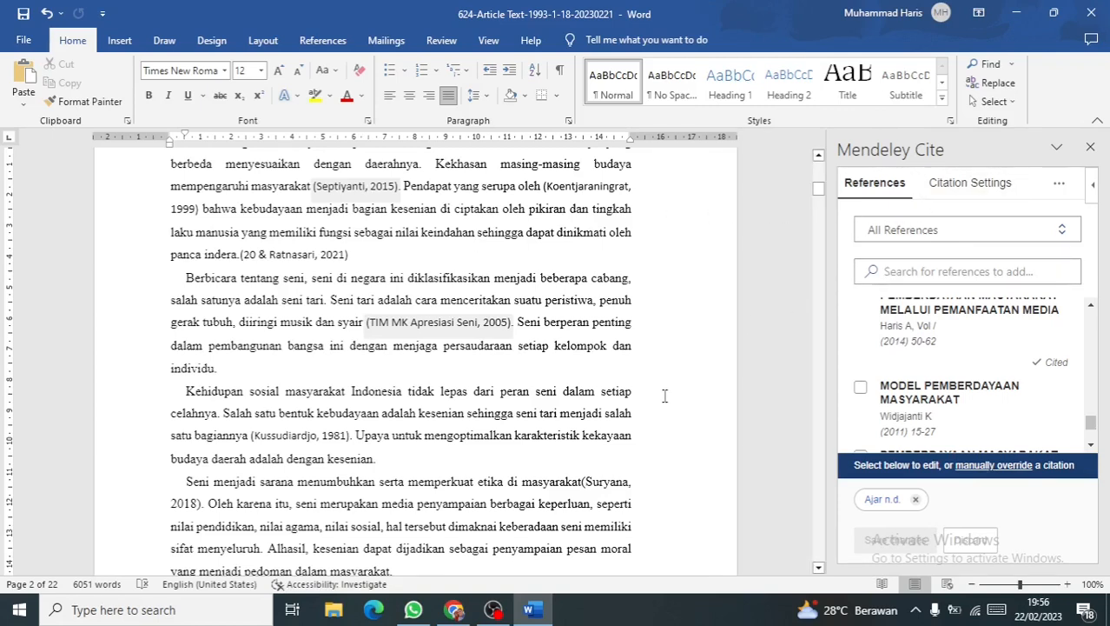
pyautogui.click(973, 185)
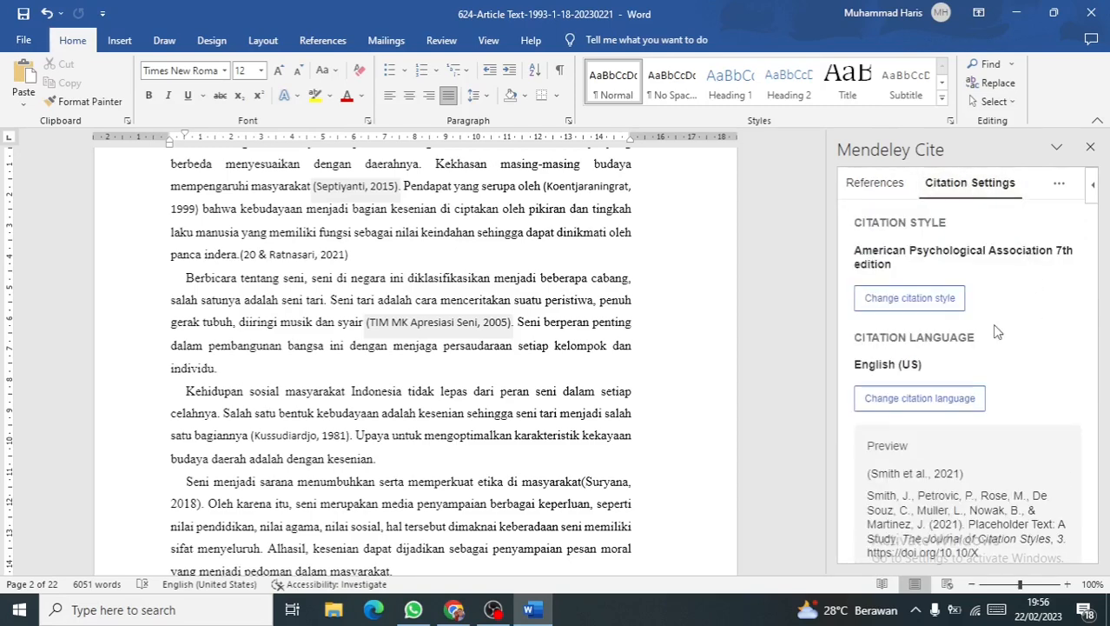
pyautogui.click(929, 299)
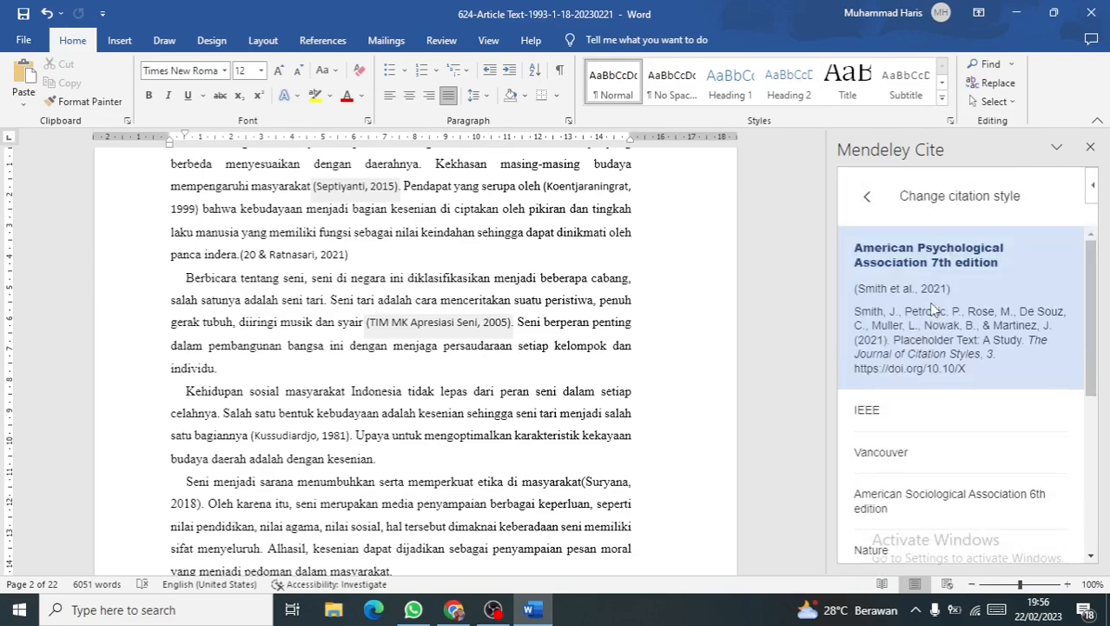
pyautogui.scroll(-3, 947, 345)
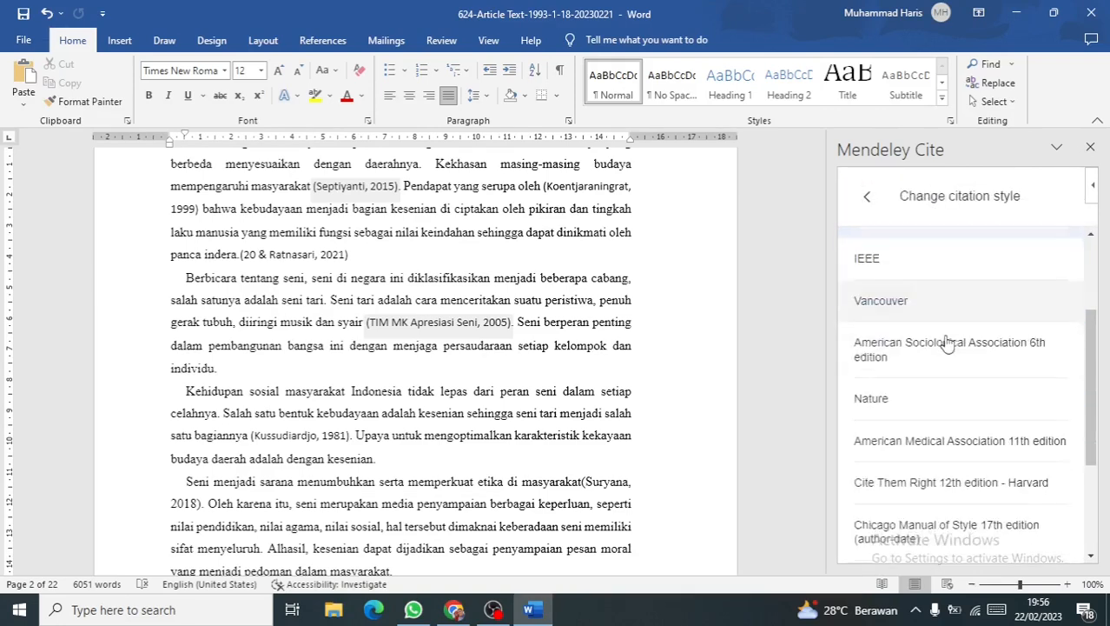
pyautogui.scroll(-1, 947, 345)
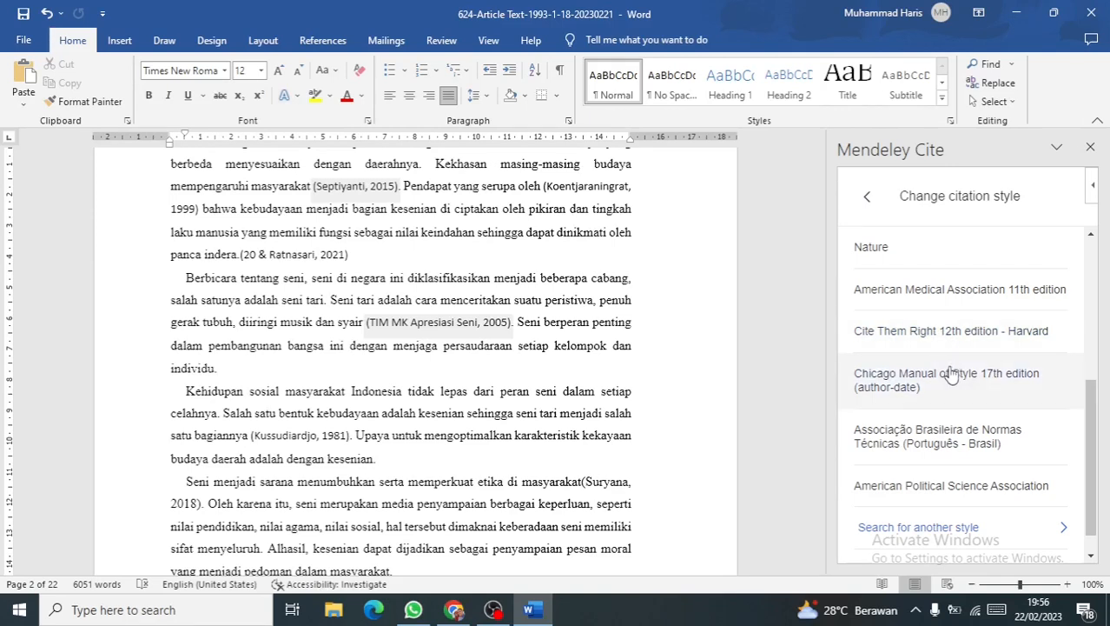
pyautogui.scroll(-1, 951, 375)
pyautogui.scroll(2, 951, 375)
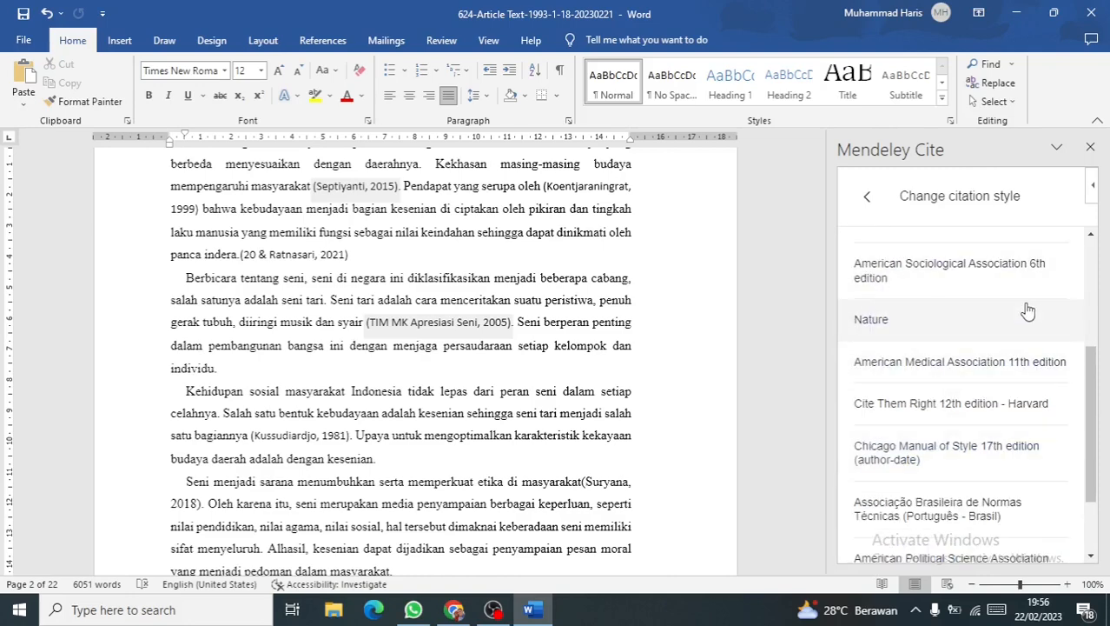
pyautogui.scroll(1, 1027, 311)
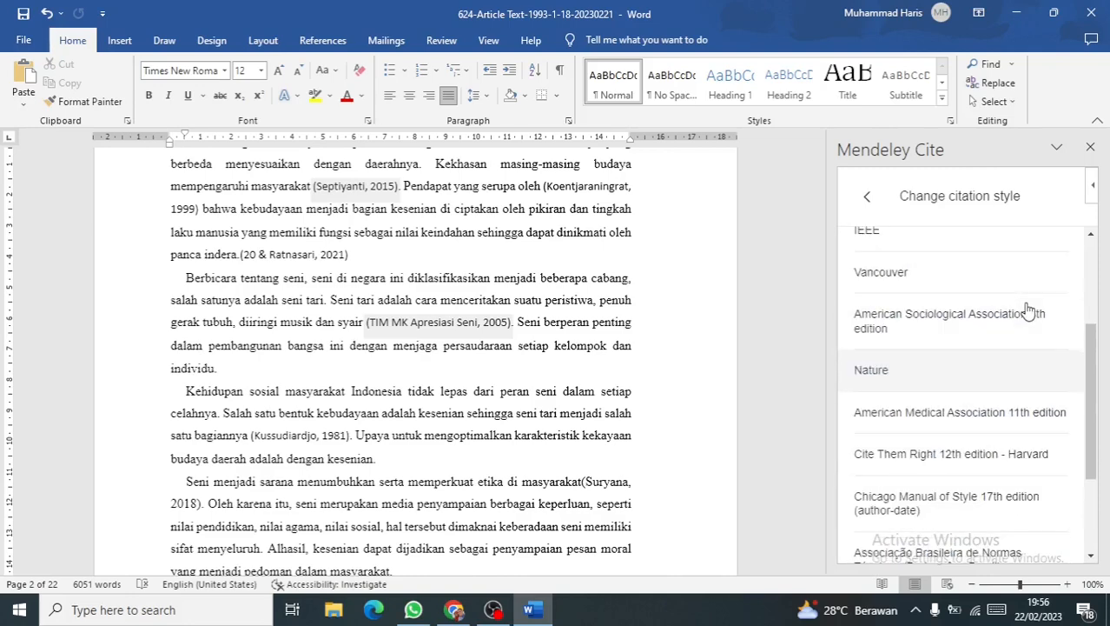
pyautogui.scroll(1, 1026, 311)
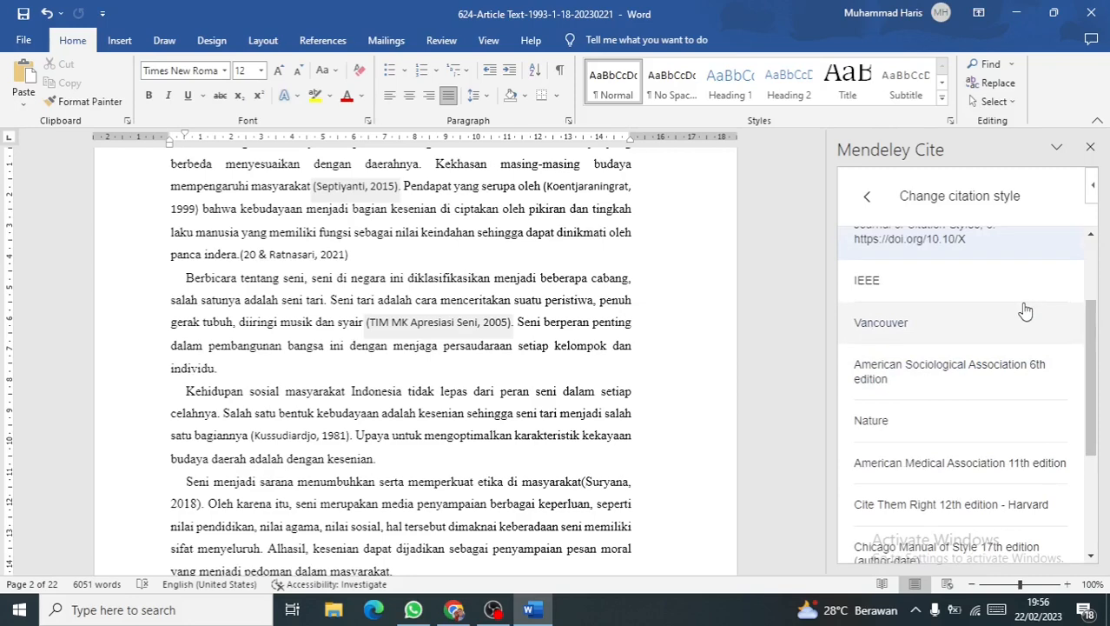
pyautogui.scroll(1, 1026, 311)
pyautogui.scroll(-1, 1036, 310)
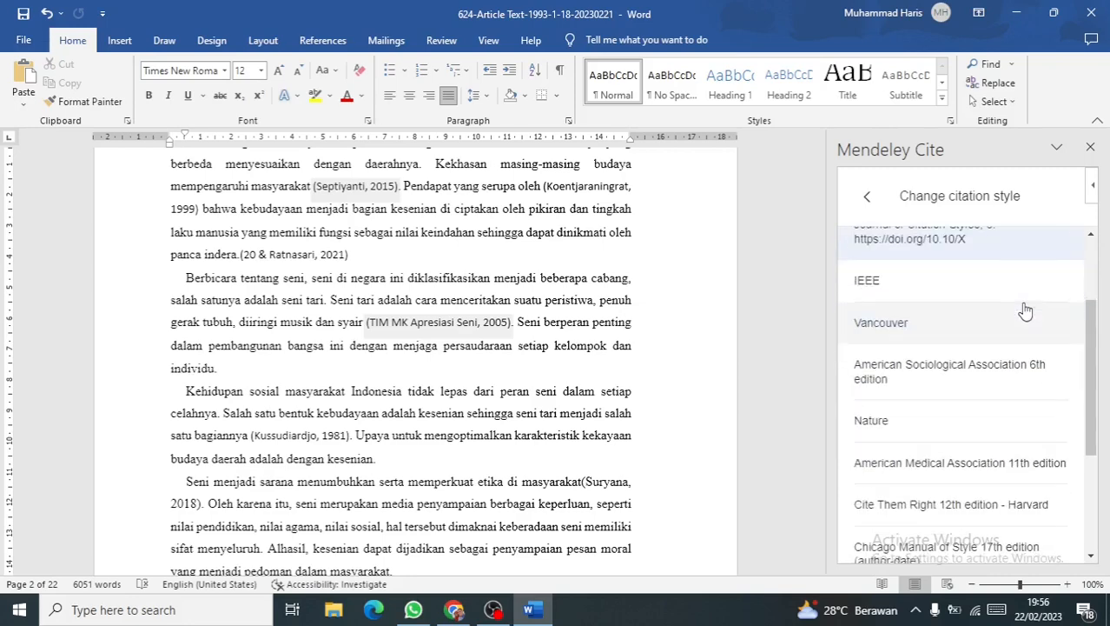
pyautogui.click(895, 286)
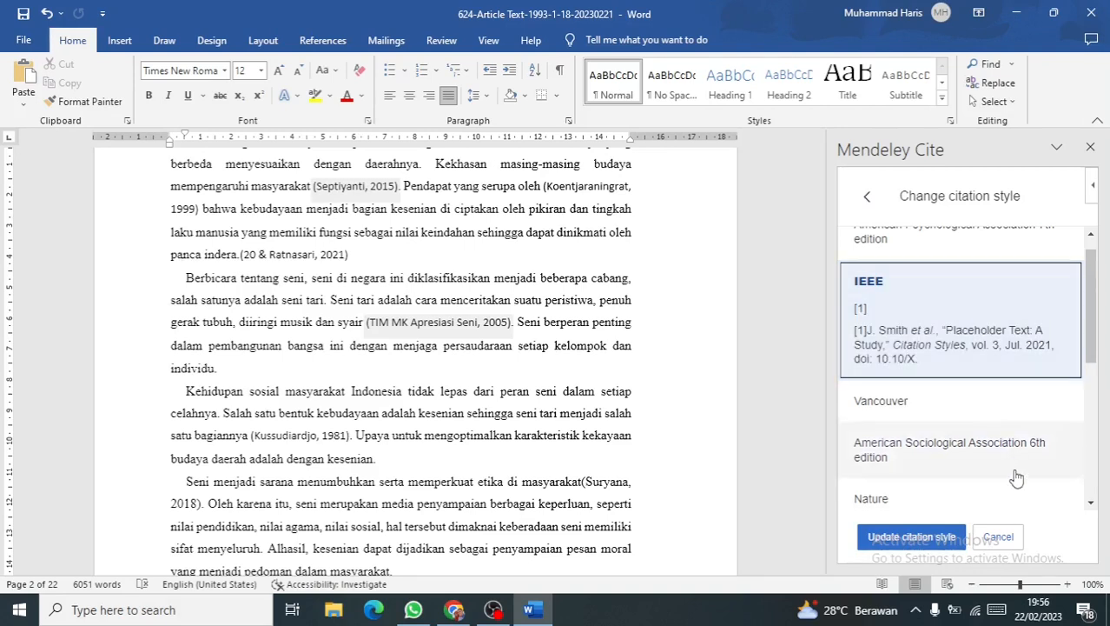
pyautogui.click(910, 540)
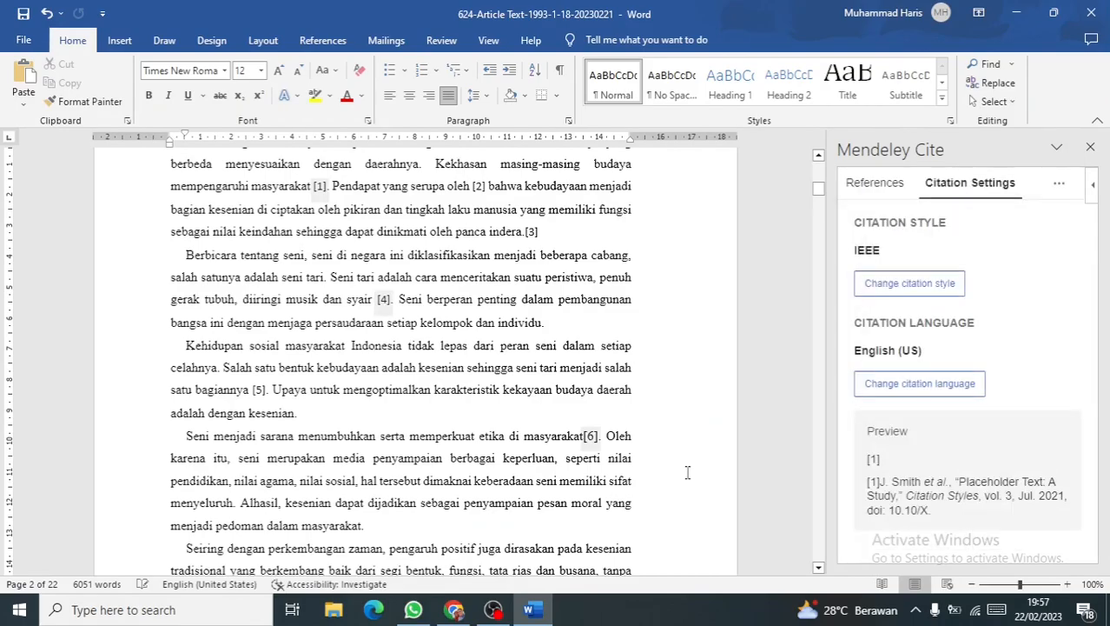
# - Examine how the in-text citations and the entries under "Referensi" at the end of the article are formatted in IEEE style
pyautogui.scroll(-15, 445, 265)
pyautogui.scroll(-20, 445, 260)
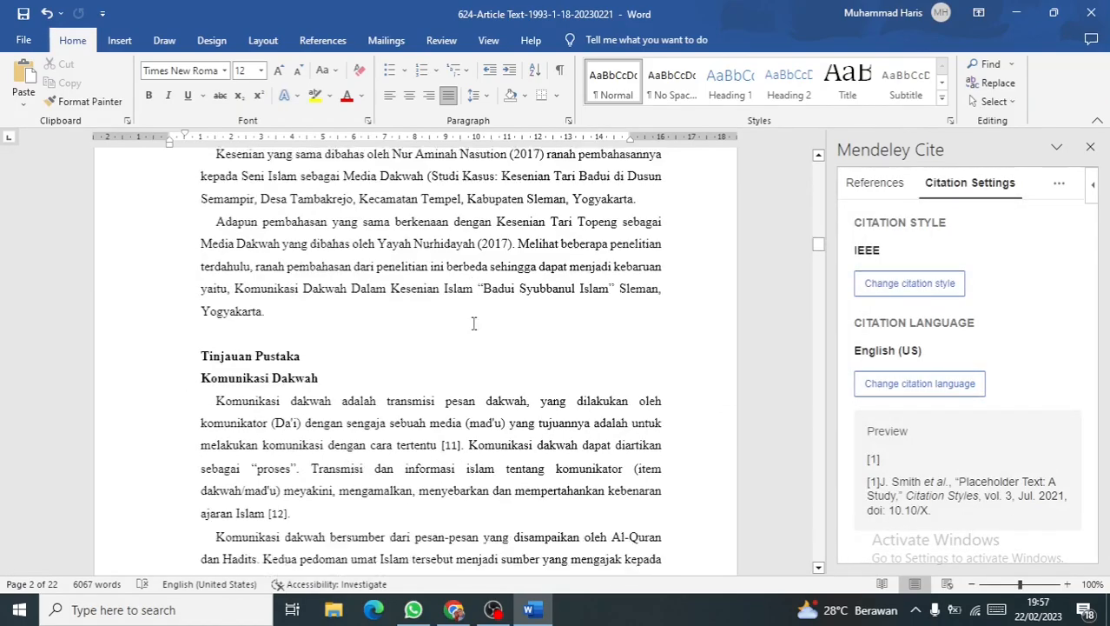
pyautogui.scroll(-20, 476, 325)
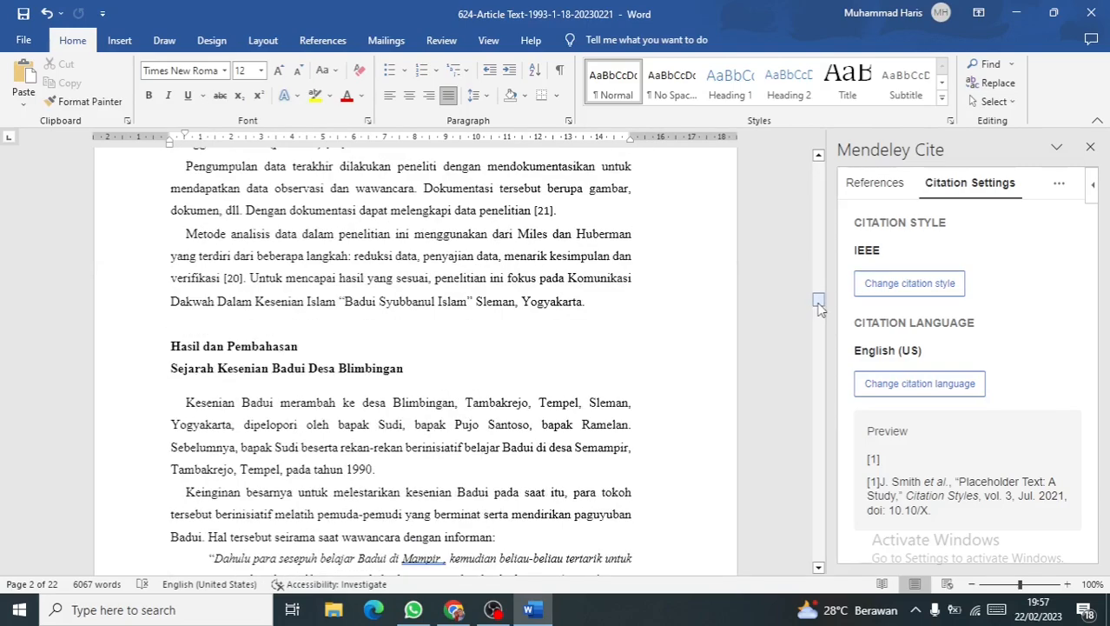
pyautogui.moveTo(819, 300); pyautogui.dragTo(815, 543)
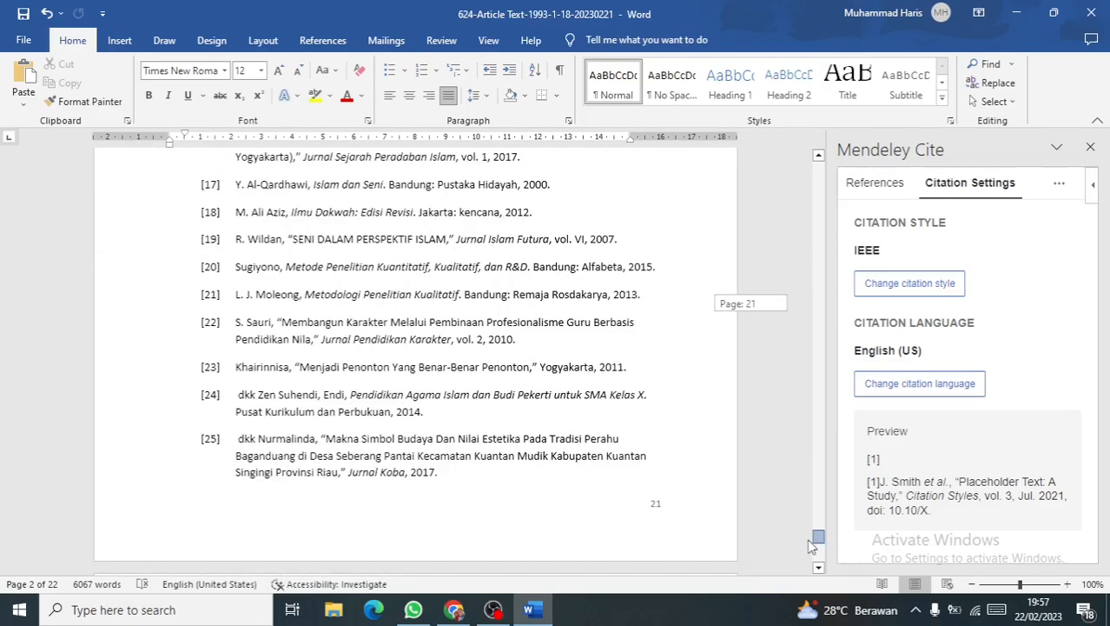
pyautogui.scroll(4, 395, 302)
pyautogui.scroll(8, 395, 302)
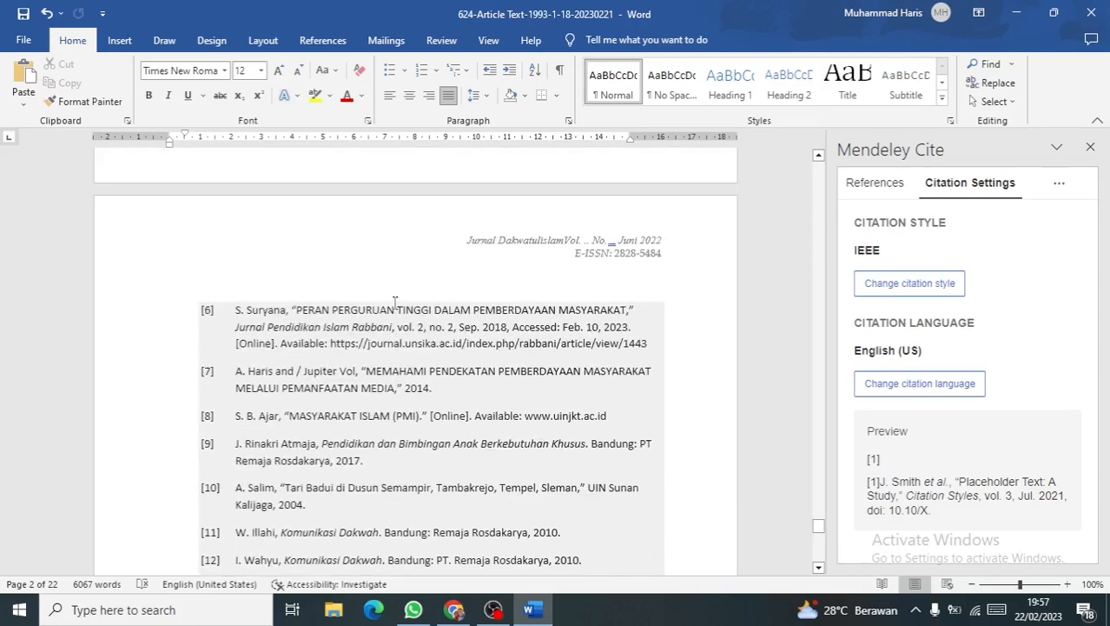
pyautogui.click(394, 303)
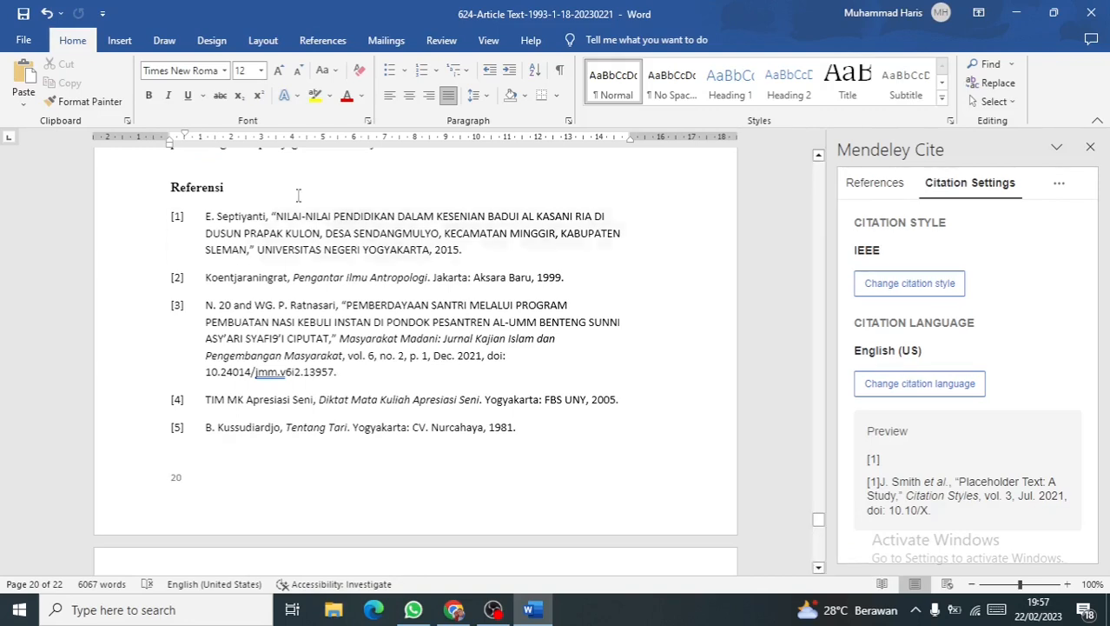
pyautogui.scroll(3, 358, 178)
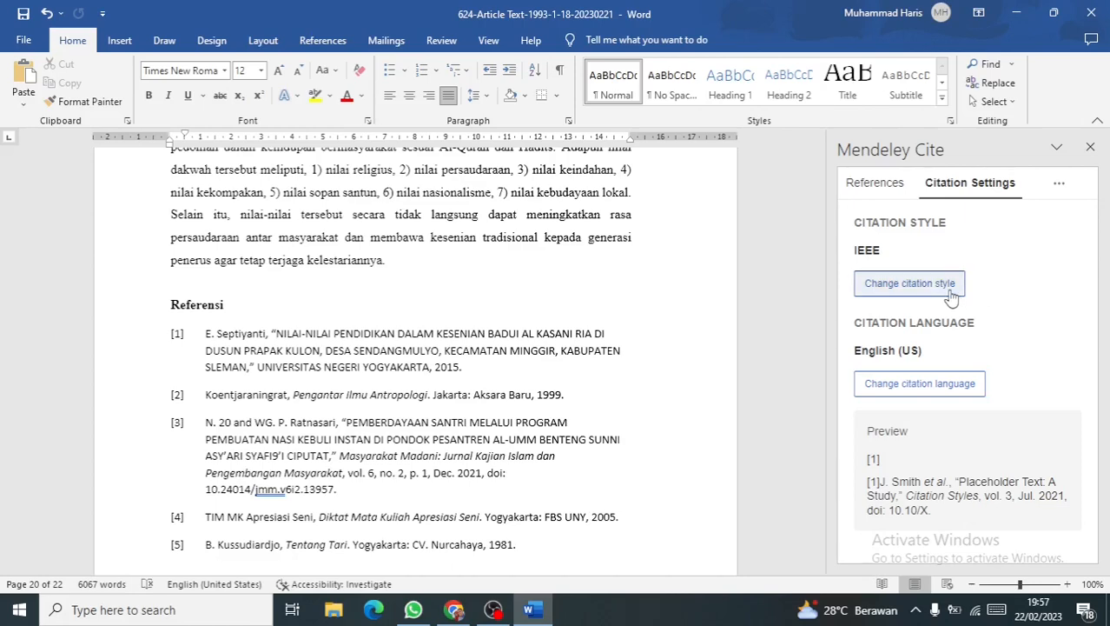
# - Change the document's citation style to American Sociological Association 6th edition, with the page 2 paragraphs in view
pyautogui.scroll(5, 480, 252)
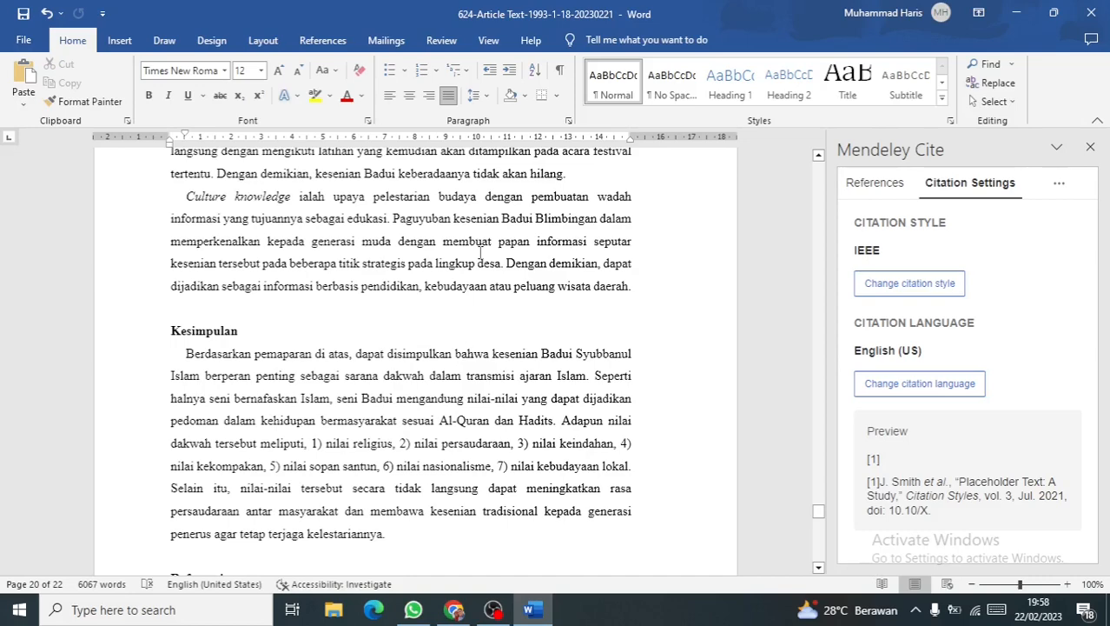
pyautogui.scroll(7, 480, 252)
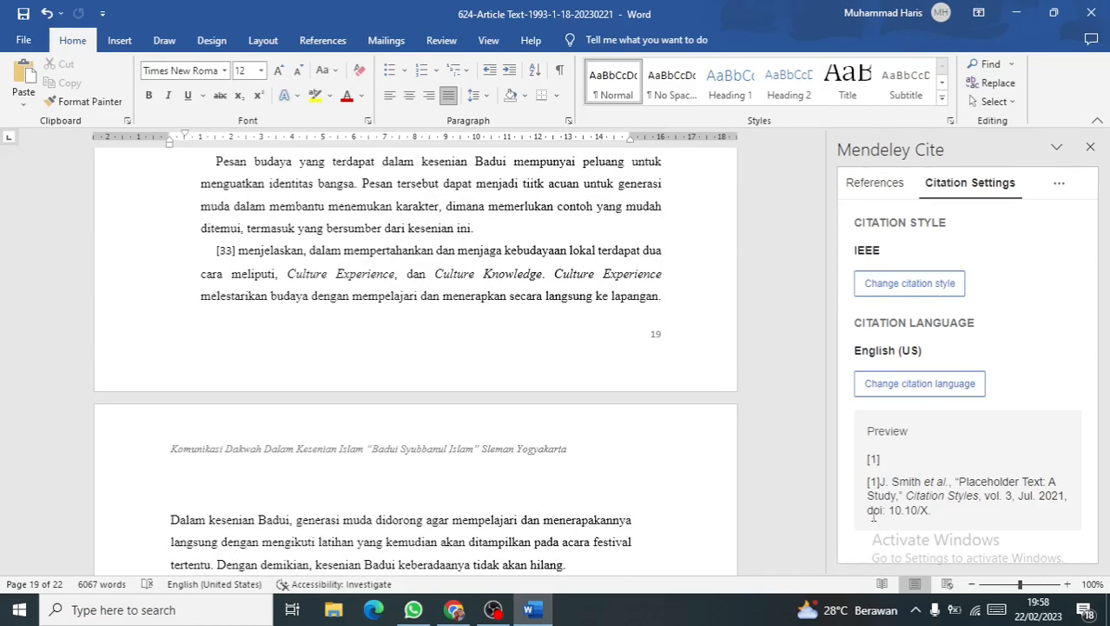
pyautogui.moveTo(819, 504); pyautogui.dragTo(819, 191)
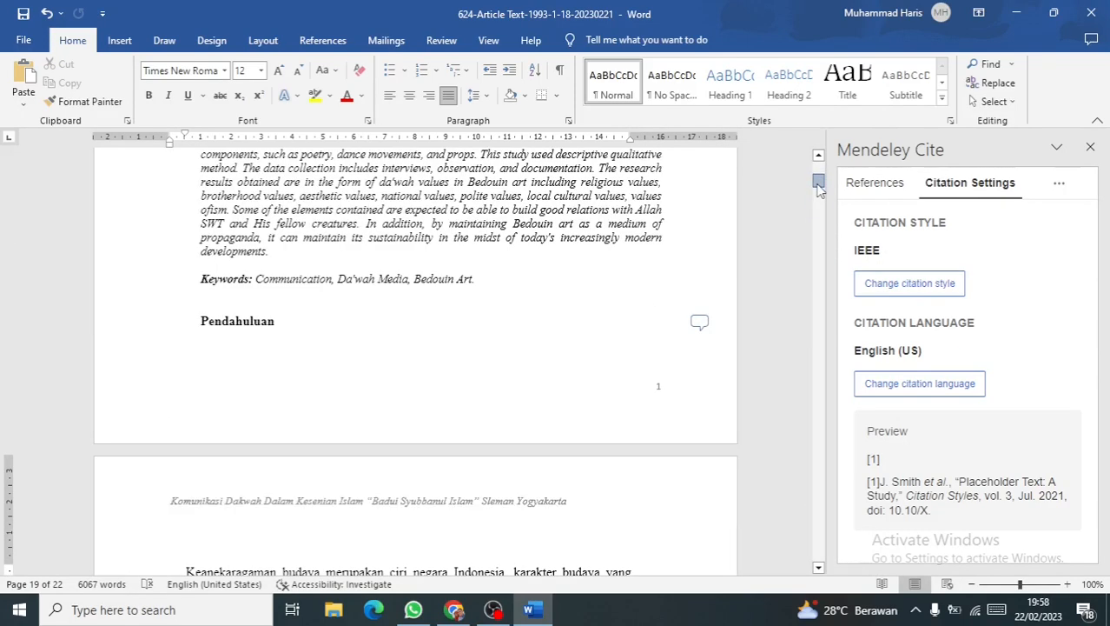
pyautogui.scroll(-9, 622, 373)
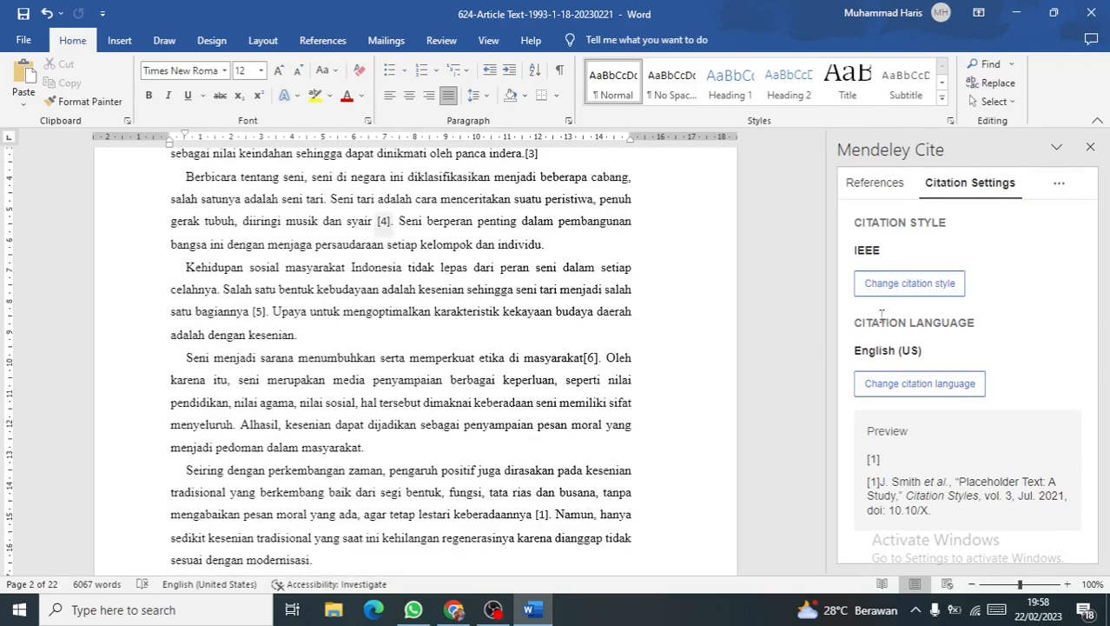
pyautogui.click(909, 284)
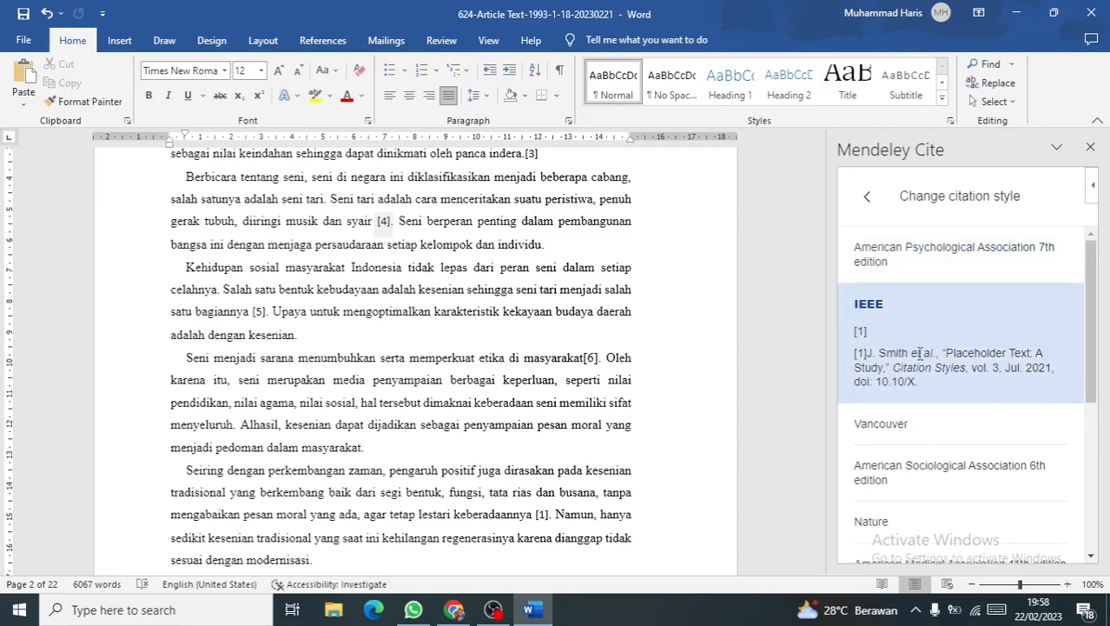
pyautogui.scroll(-1, 919, 354)
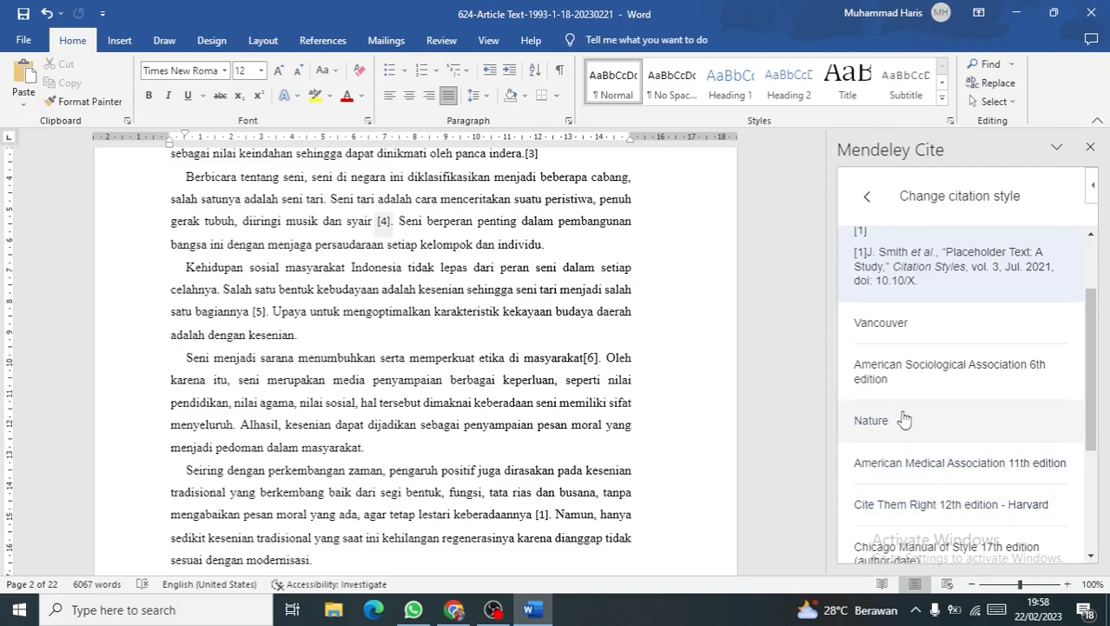
pyautogui.click(943, 385)
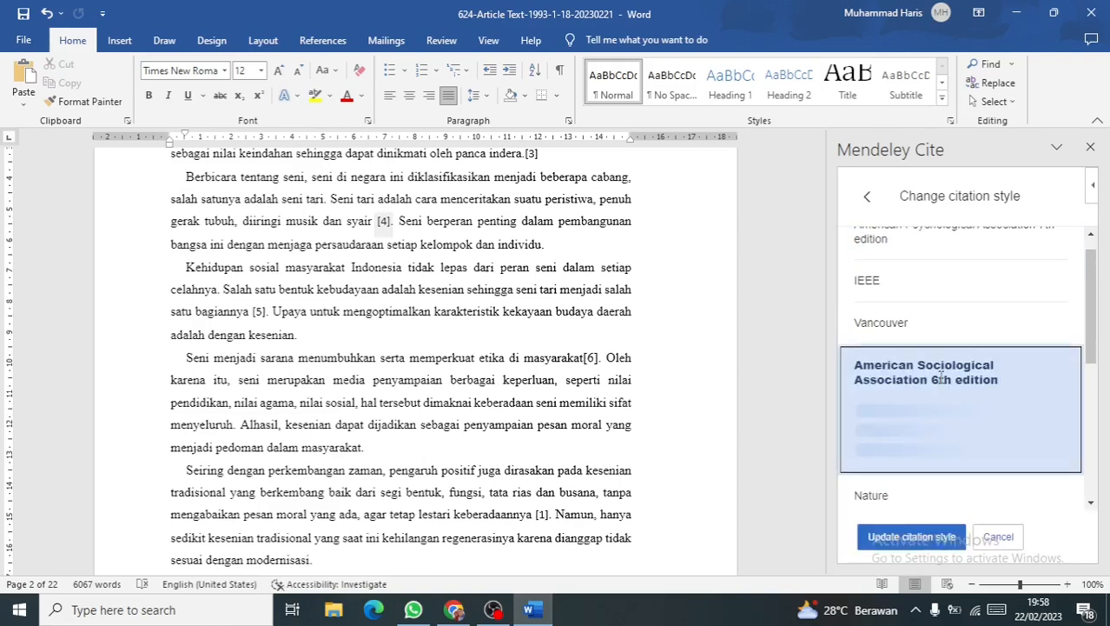
pyautogui.click(906, 540)
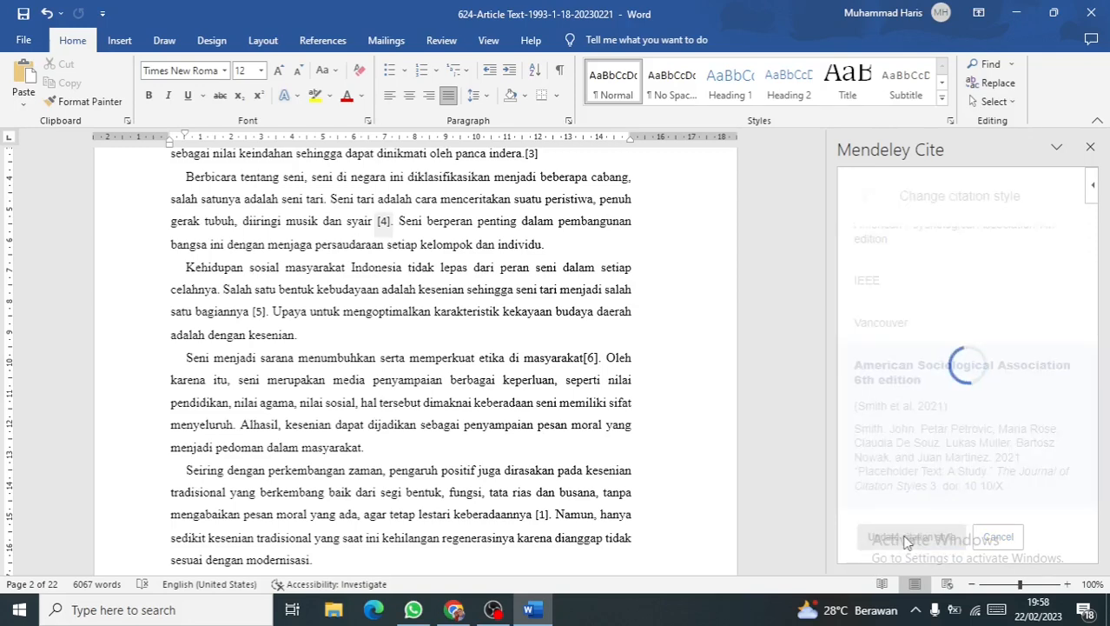